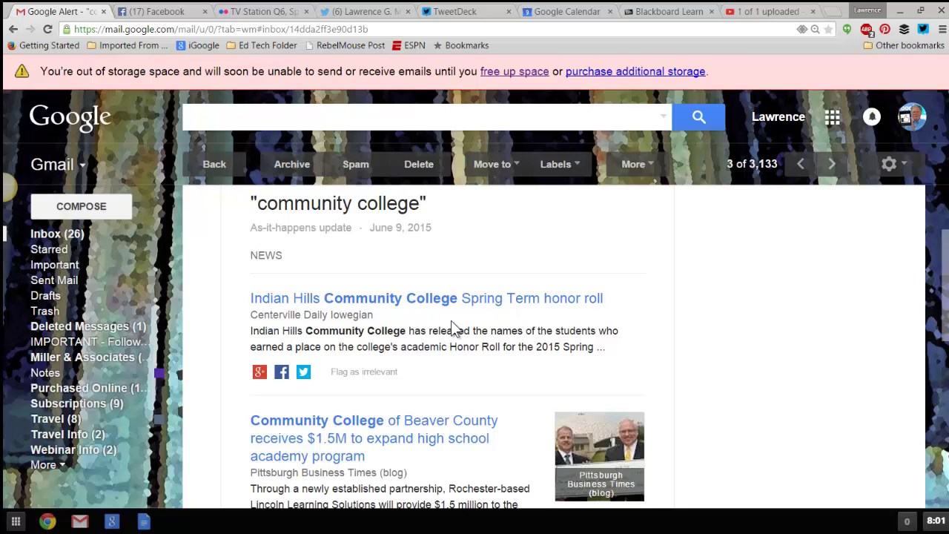
# Step: Open the "California Community Colleges updates online education portal" story from the alert email in a new window
pyautogui.scroll(-2, 433, 326)
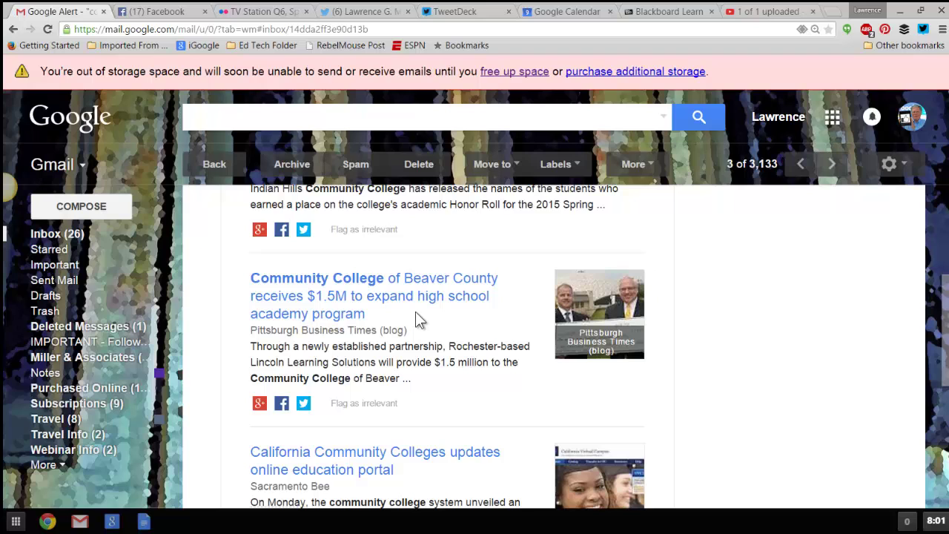
pyautogui.scroll(-2, 415, 319)
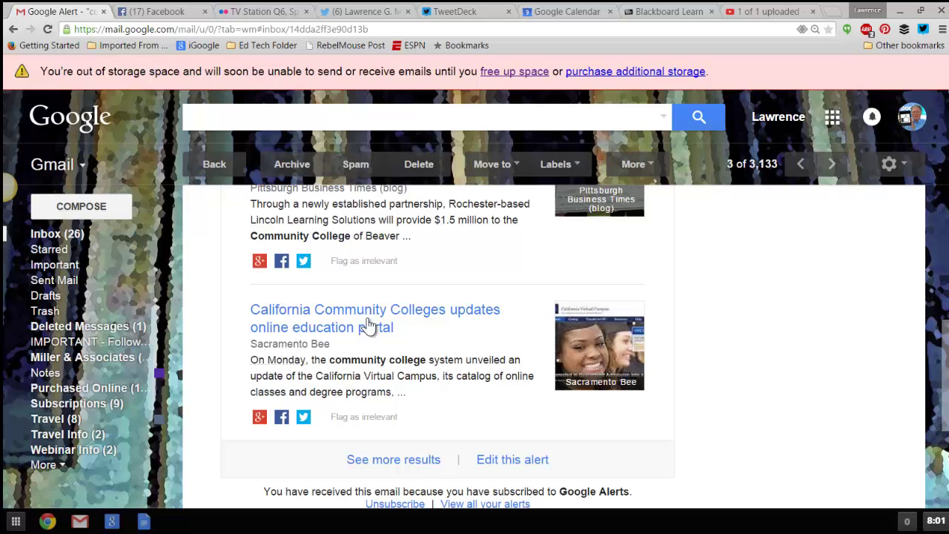
pyautogui.rightClick(365, 319)
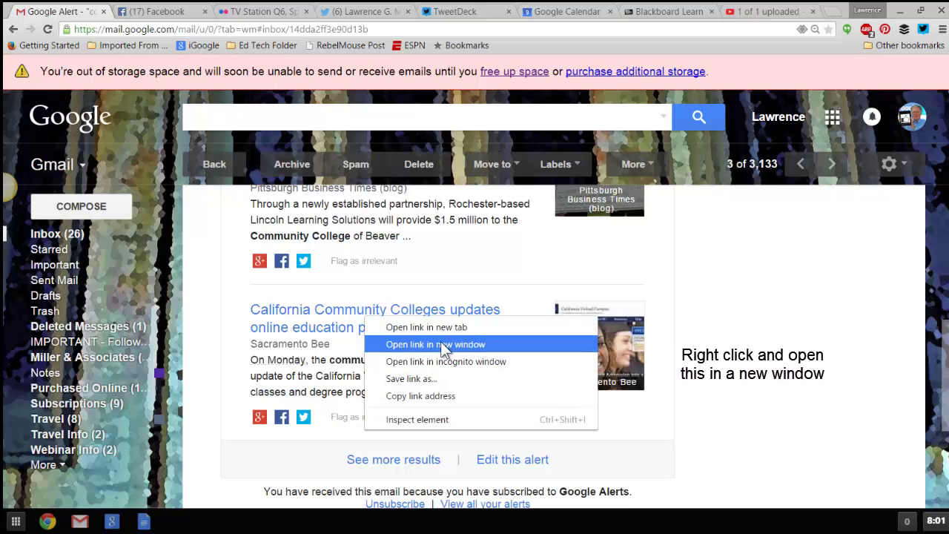
pyautogui.click(441, 346)
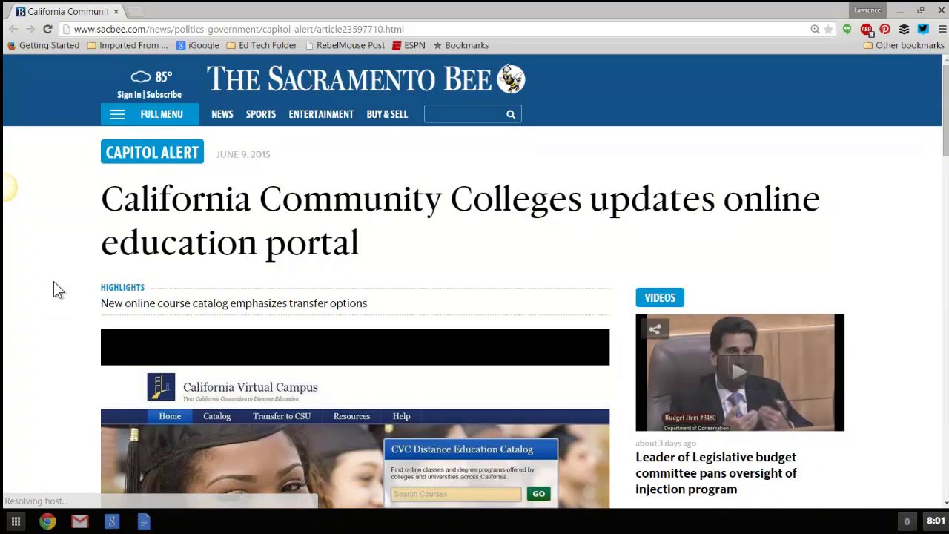
# Step: Search Google for the article's byline, open the author's Twitter profile from the results, and close the duplicate profile tab
pyautogui.scroll(-6, 53, 290)
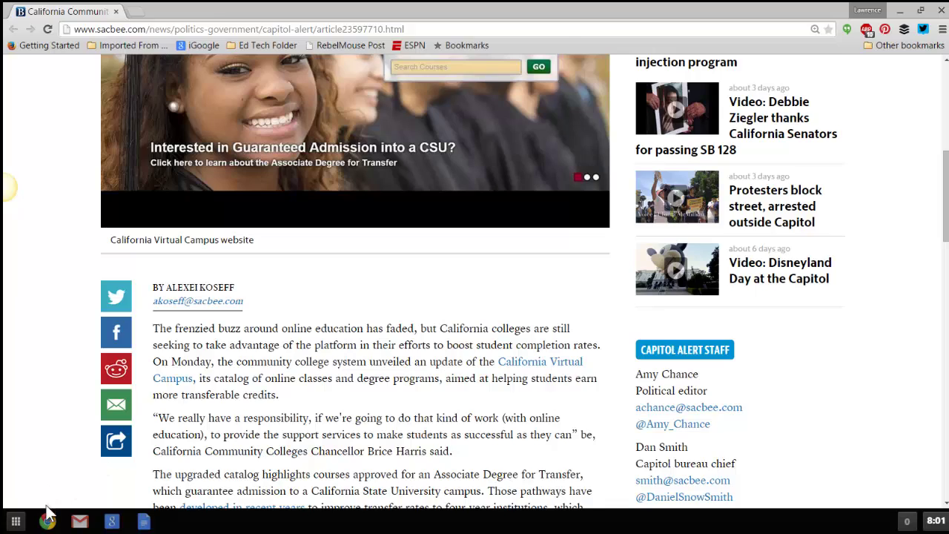
pyautogui.scroll(1, 156, 359)
pyautogui.tripleClick(156, 359)
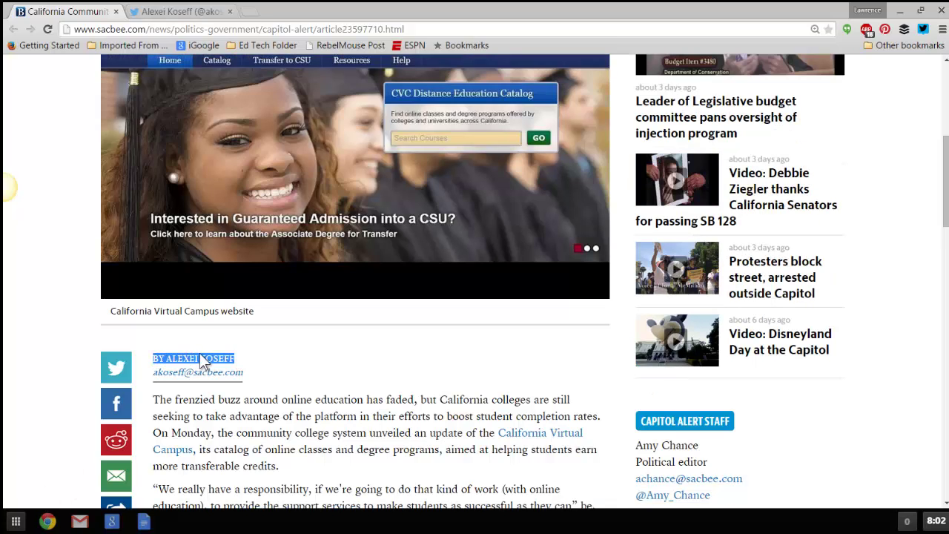
pyautogui.rightClick(181, 363)
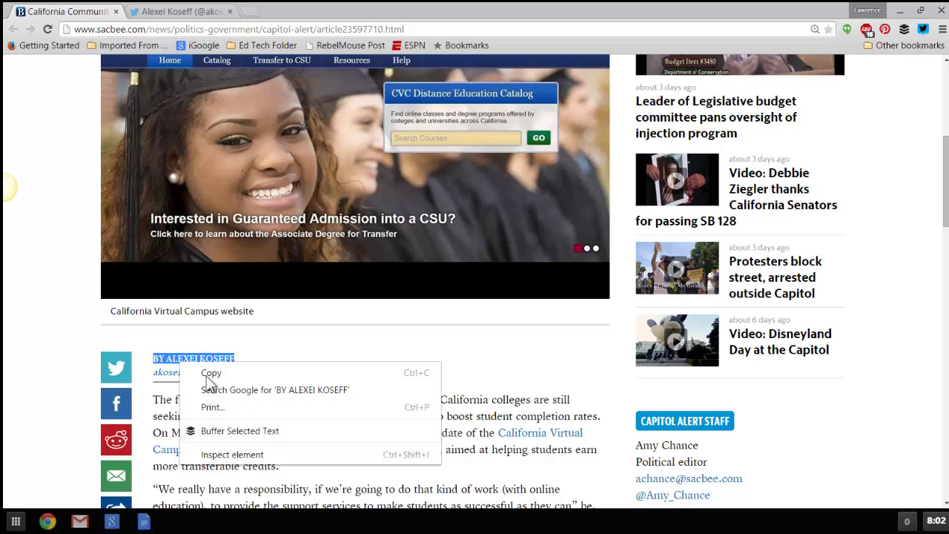
pyautogui.click(216, 391)
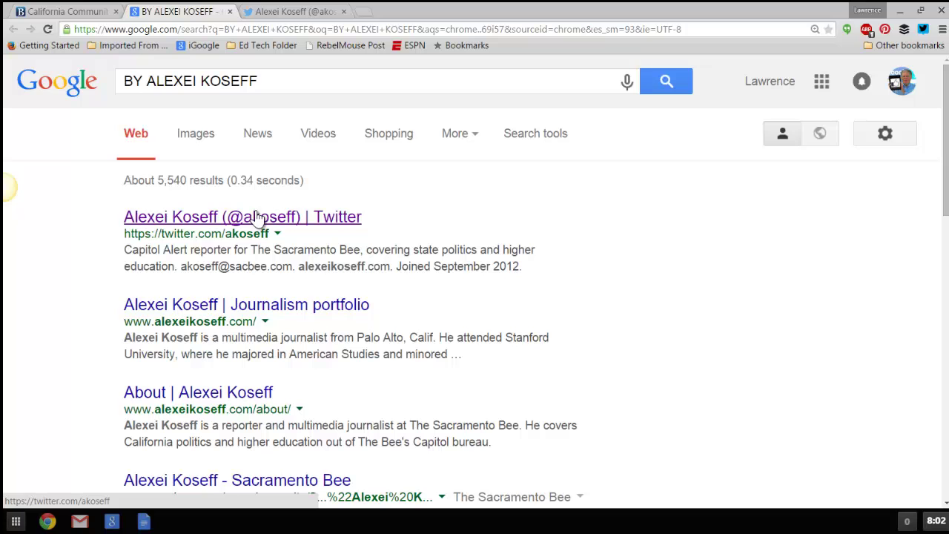
pyautogui.click(255, 219)
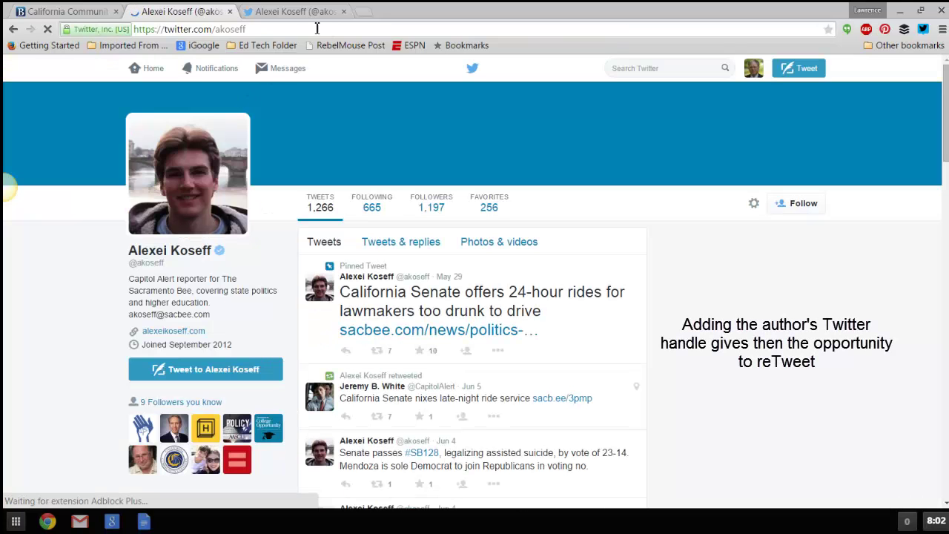
pyautogui.click(344, 11)
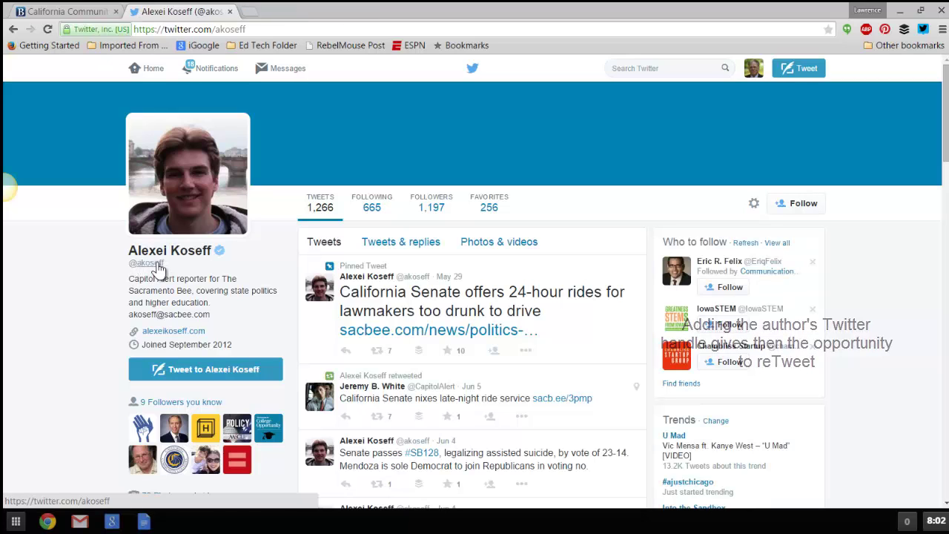
# Step: Return to the Sacramento Bee article and read it for people or organizations whose Twitter handles could be mentioned
pyautogui.click(67, 12)
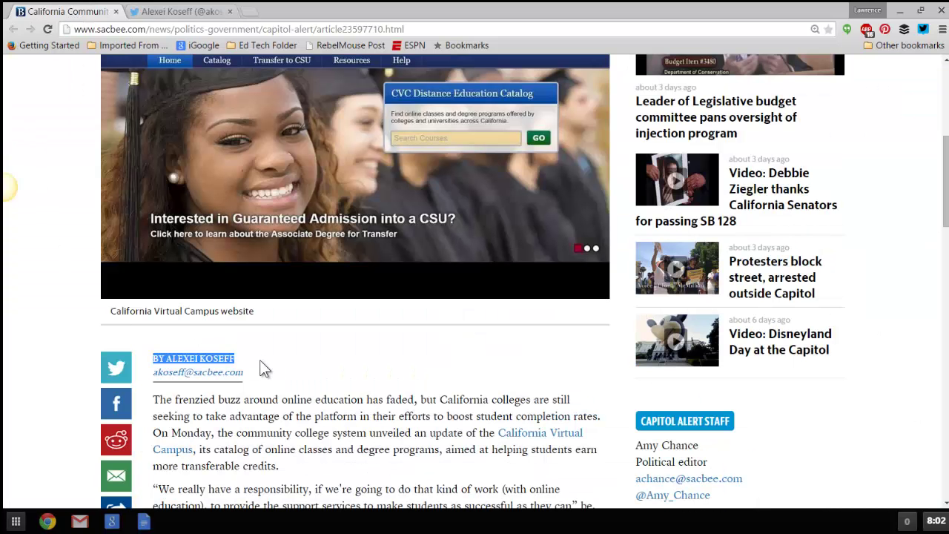
pyautogui.click(288, 421)
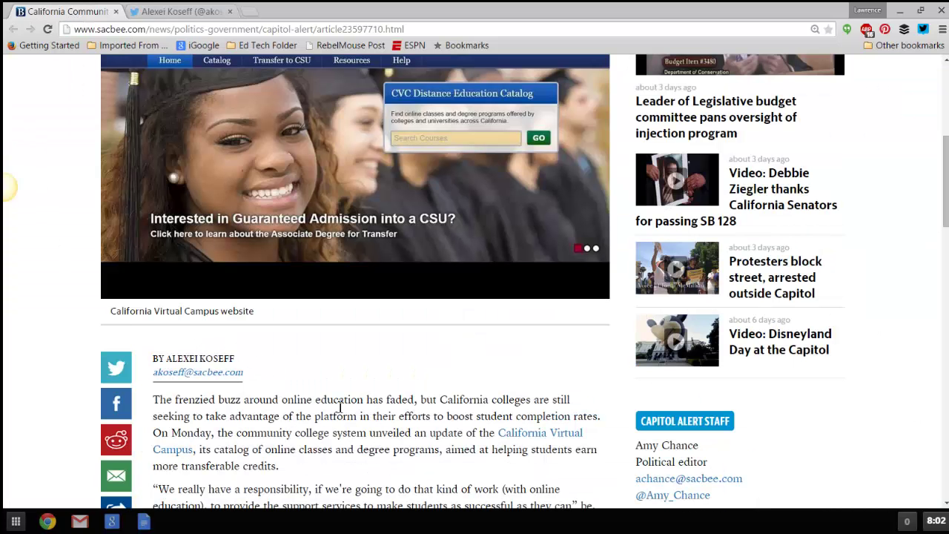
pyautogui.scroll(-2, 335, 411)
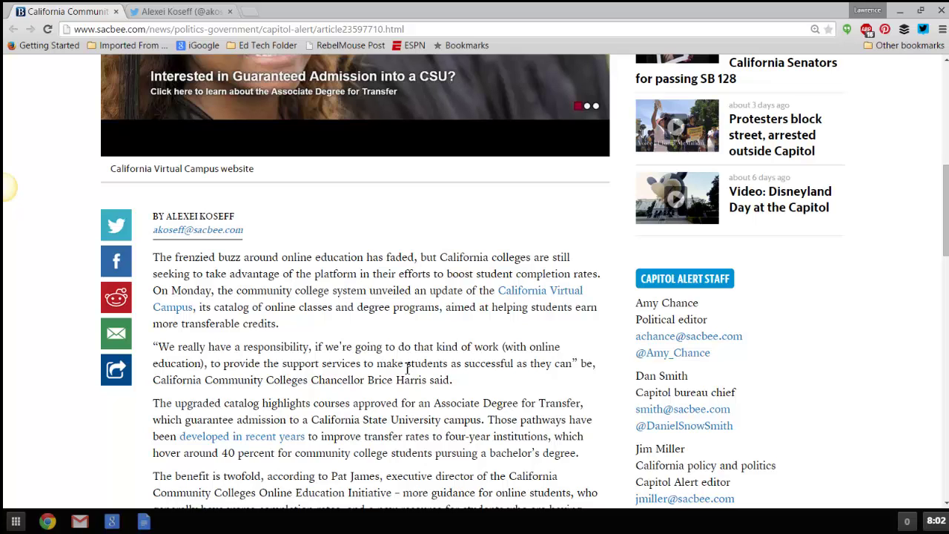
pyautogui.scroll(5, 407, 369)
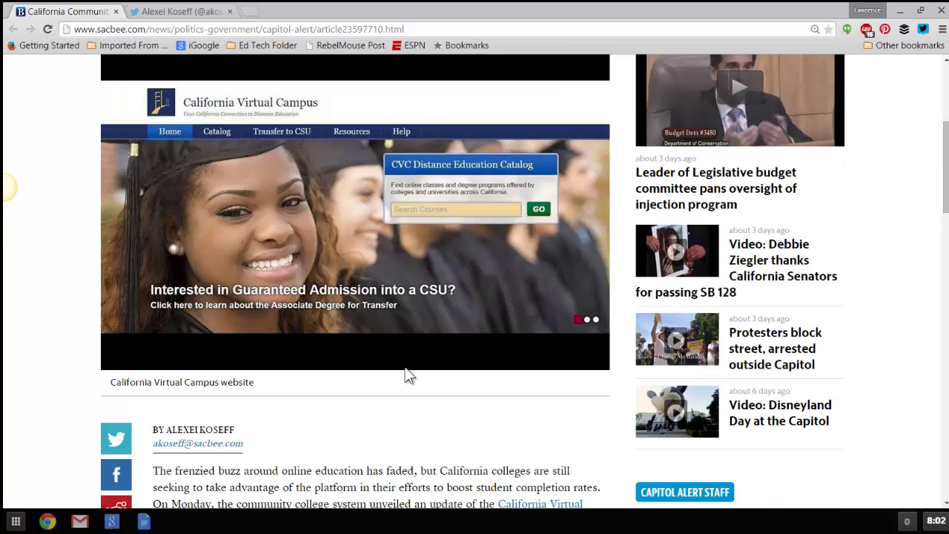
pyautogui.scroll(1, 404, 365)
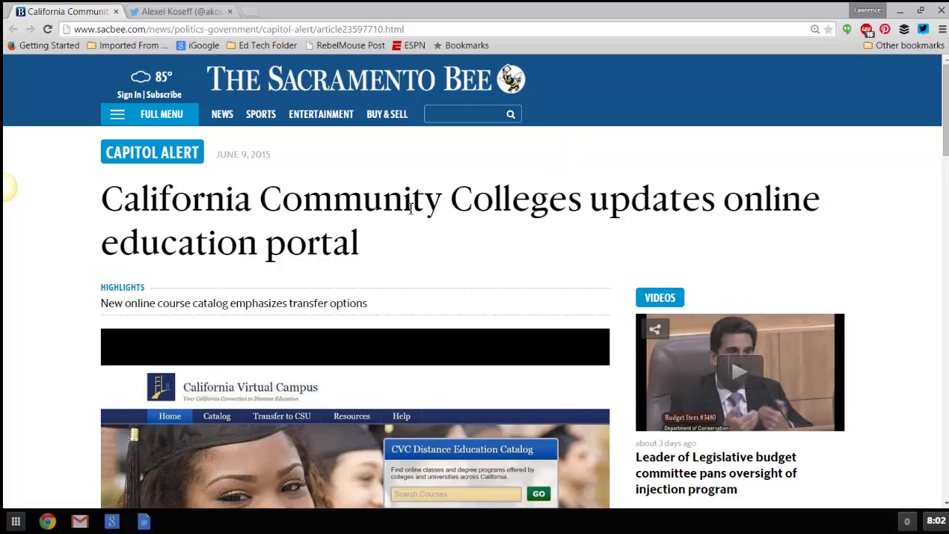
pyautogui.scroll(-6, 410, 207)
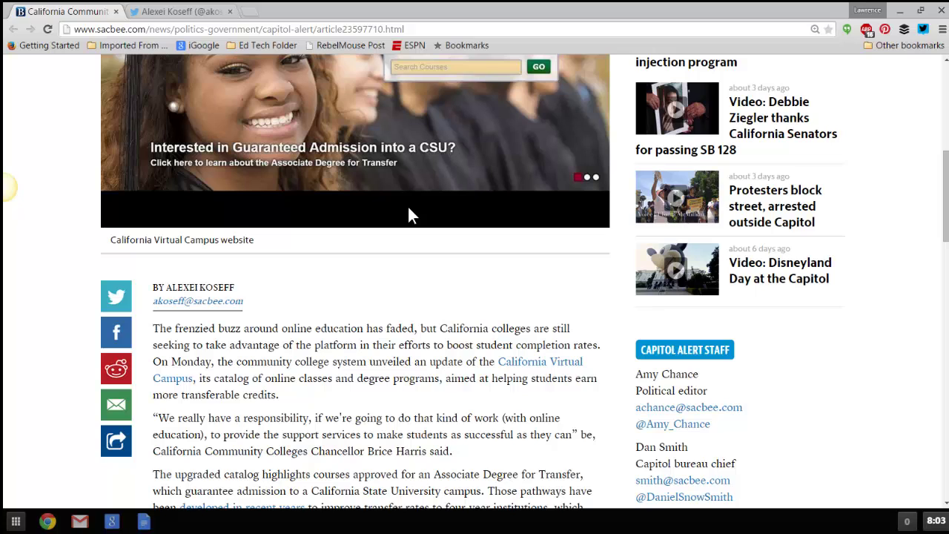
pyautogui.scroll(-1, 413, 215)
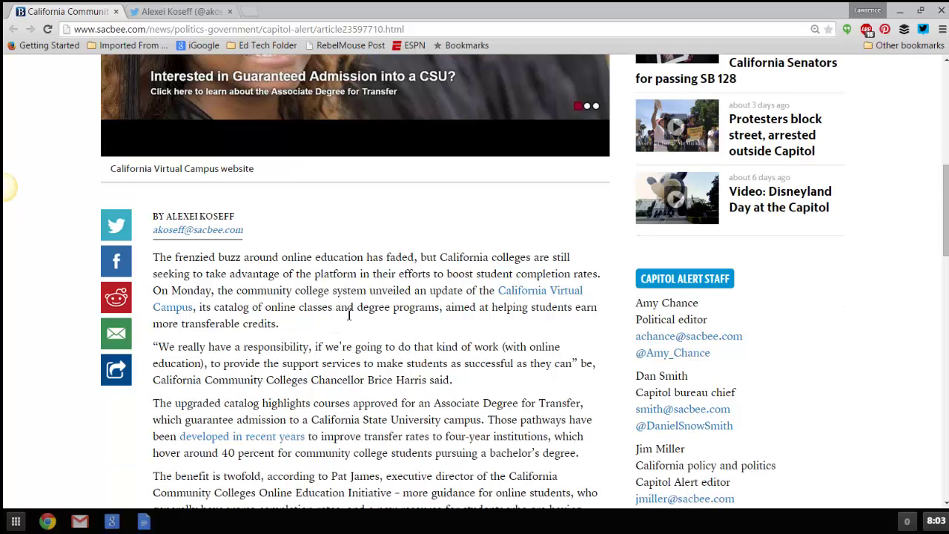
pyautogui.scroll(-2, 349, 314)
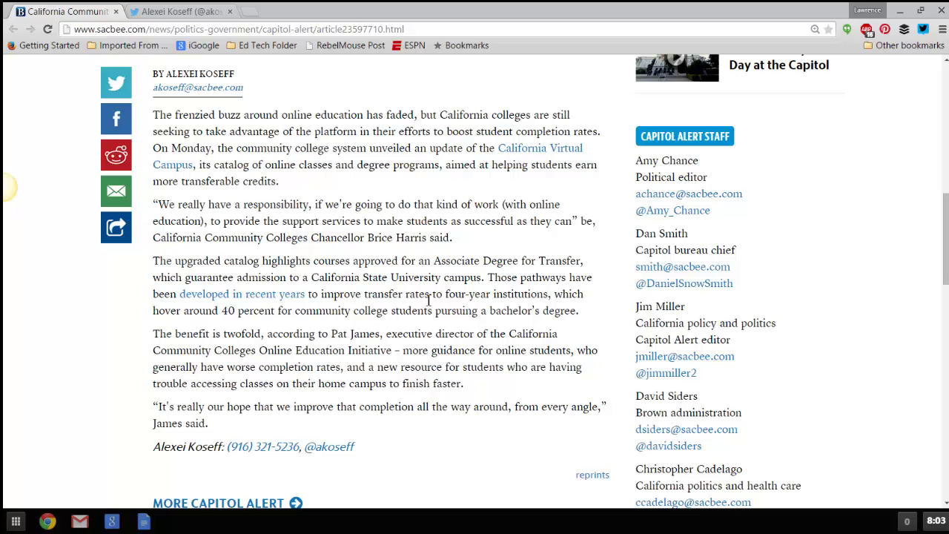
pyautogui.scroll(-1, 243, 261)
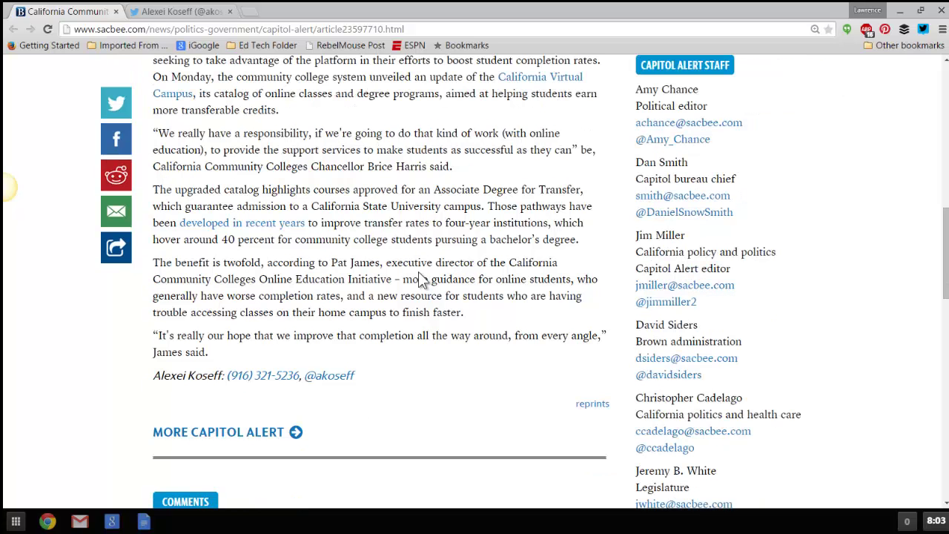
pyautogui.scroll(-1, 420, 280)
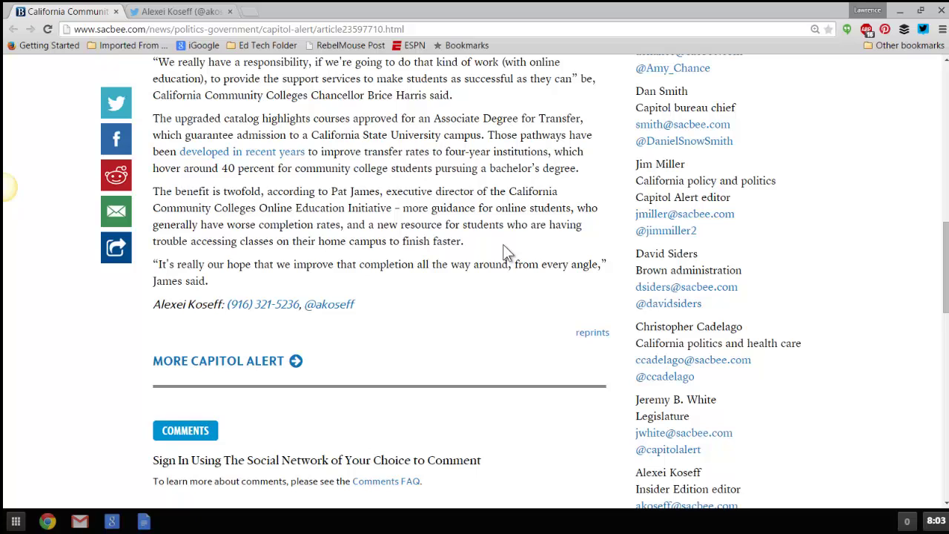
pyautogui.scroll(3, 504, 246)
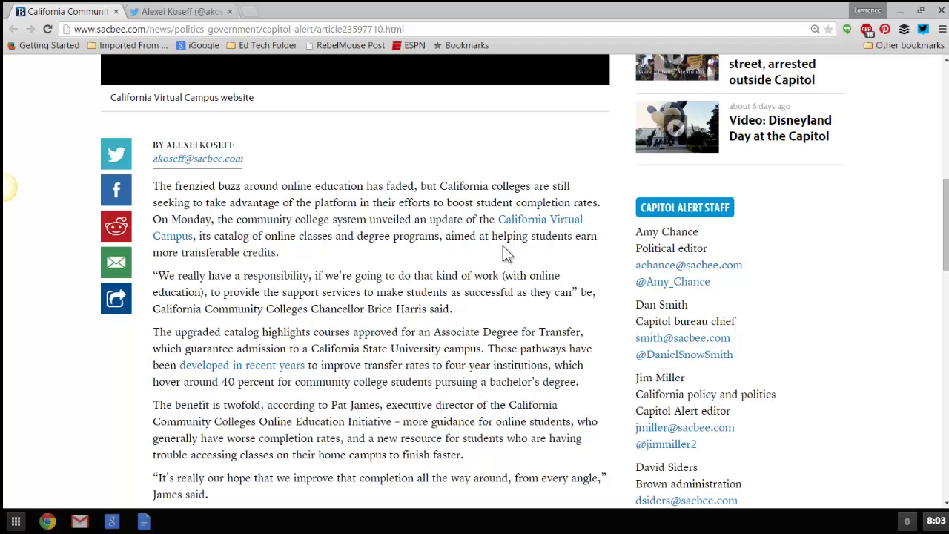
pyautogui.scroll(-1, 492, 258)
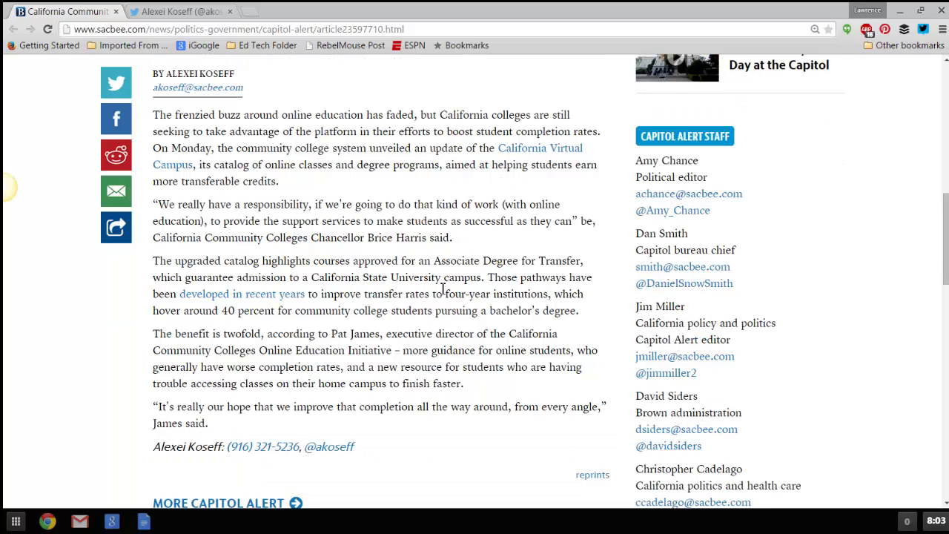
pyautogui.scroll(1, 442, 288)
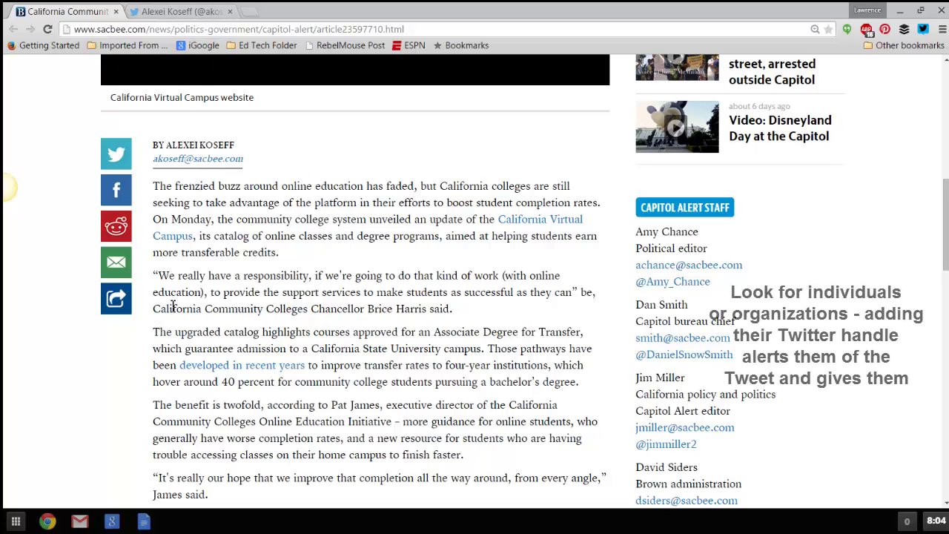
pyautogui.scroll(-2, 493, 261)
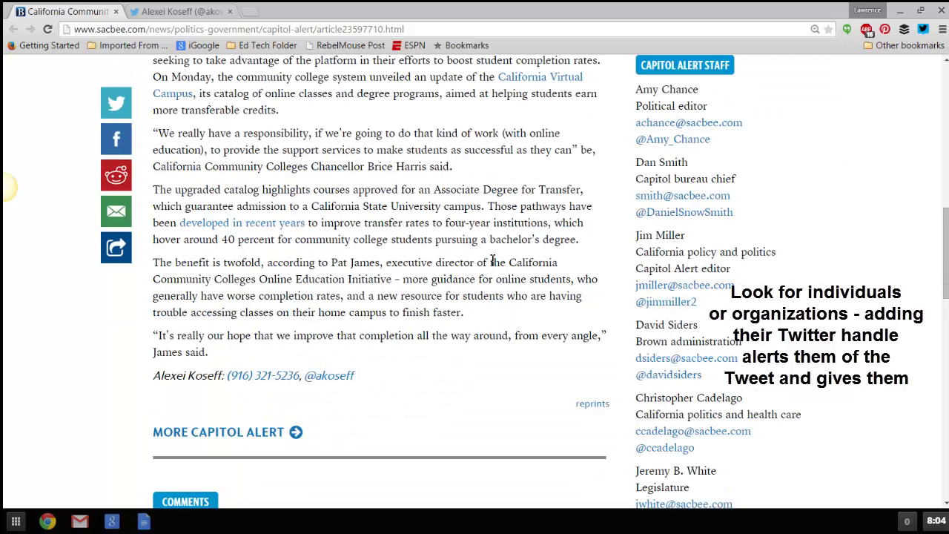
# Step: Search Google for the California Community Colleges chancellor using the title and name quoted in the article
pyautogui.scroll(1, 492, 261)
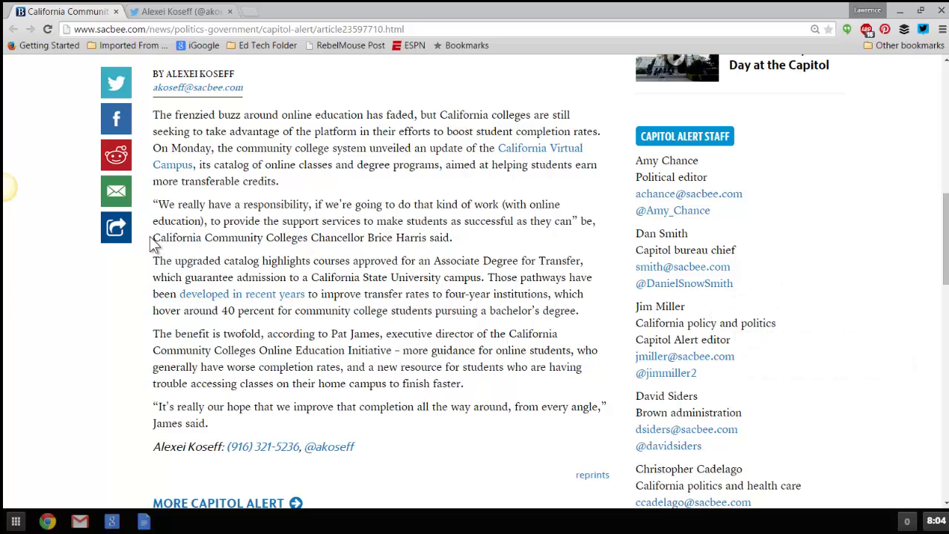
pyautogui.moveTo(154, 238); pyautogui.dragTo(425, 242)
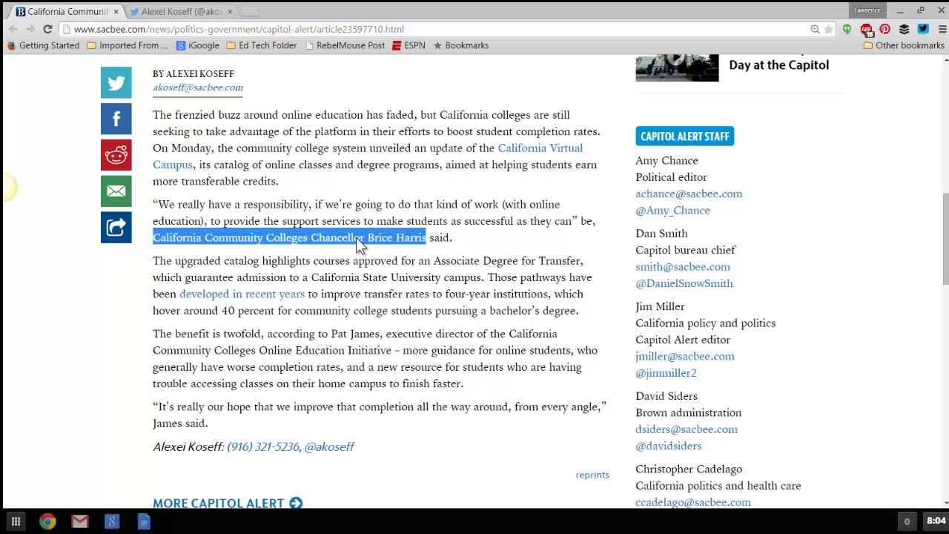
pyautogui.rightClick(357, 238)
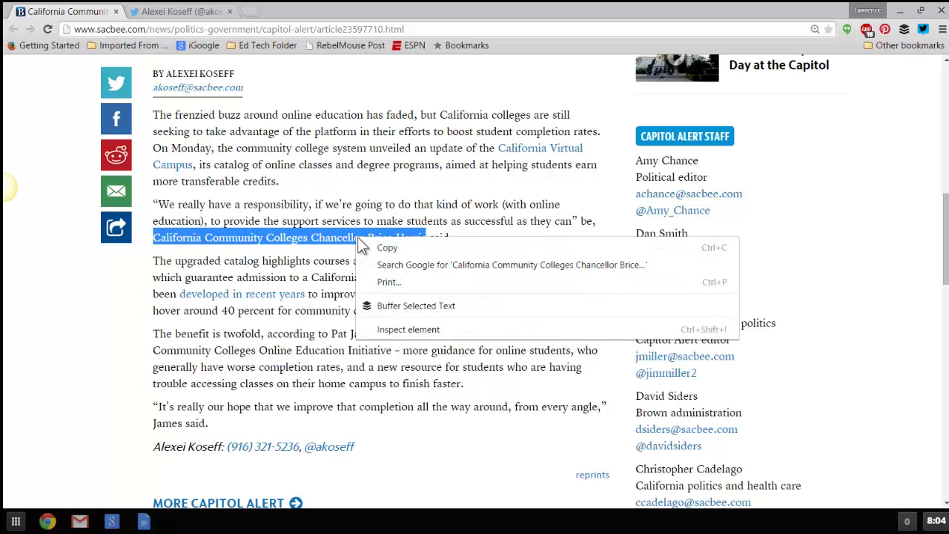
pyautogui.click(392, 263)
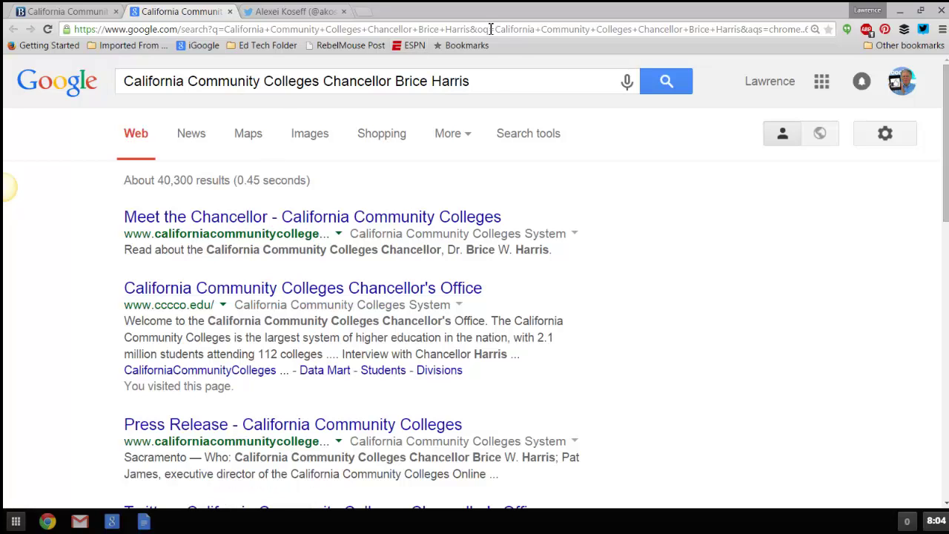
# Step: Add "twitter" to the chancellor search and open the chancellor's Twitter profile from the results
pyautogui.click(496, 85)
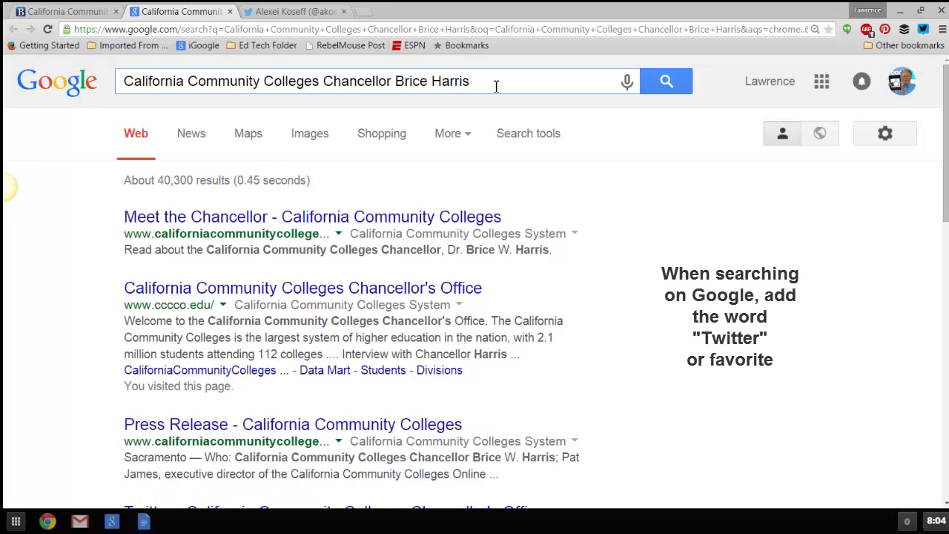
pyautogui.write('twit')
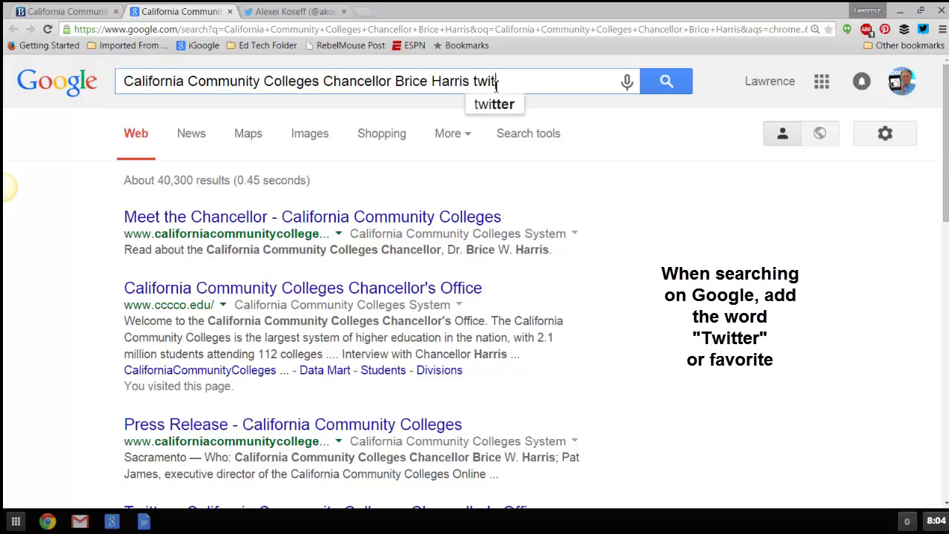
pyautogui.write('ter')
pyautogui.press('Return')
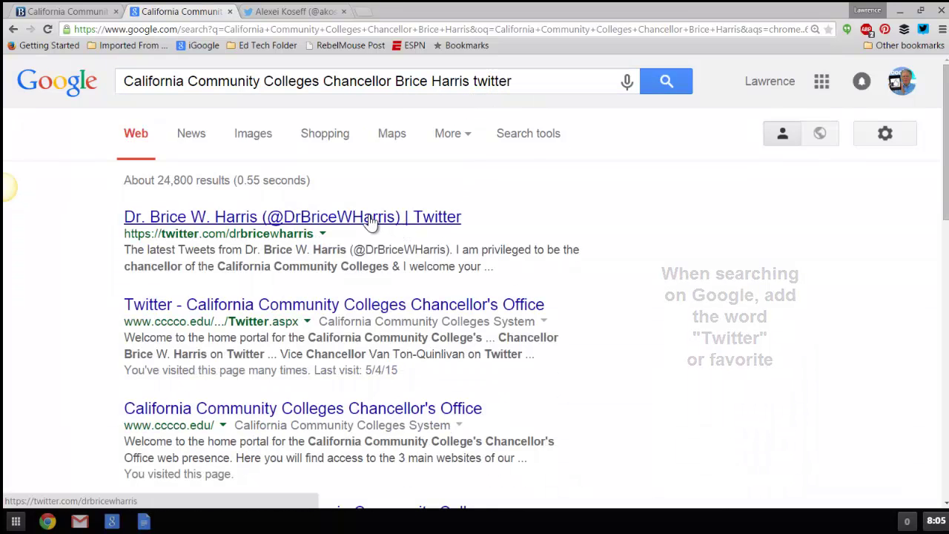
pyautogui.click(369, 218)
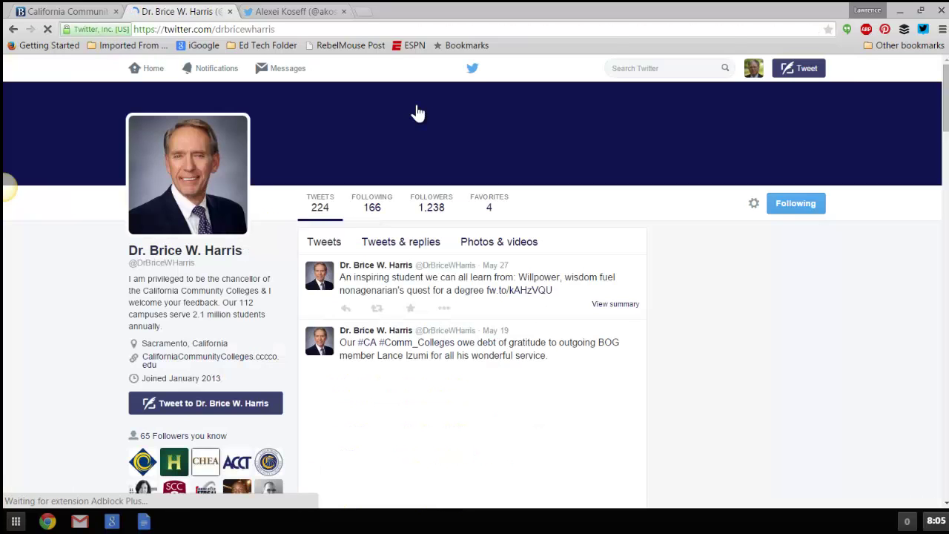
# Step: Return to the Sacramento Bee article and open a Buffer post composer for the page
pyautogui.click(95, 15)
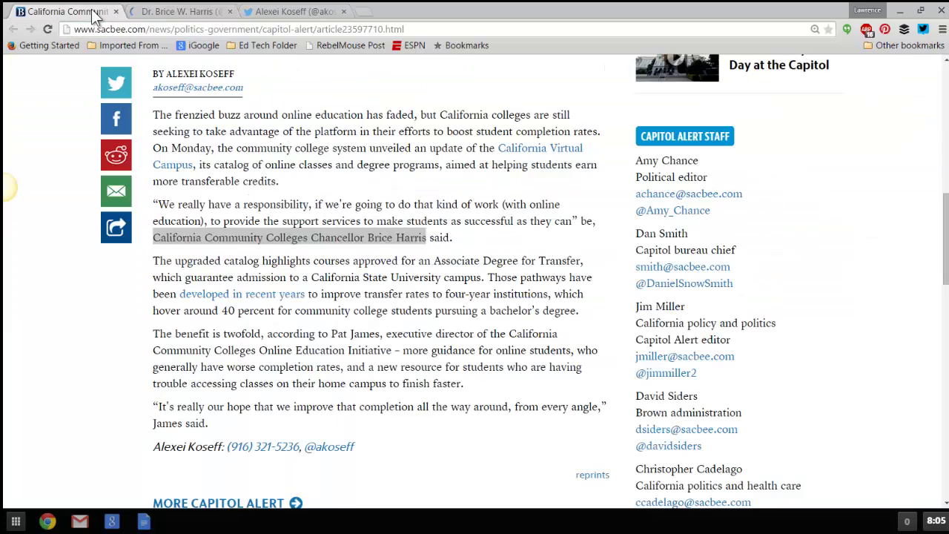
pyautogui.click(294, 307)
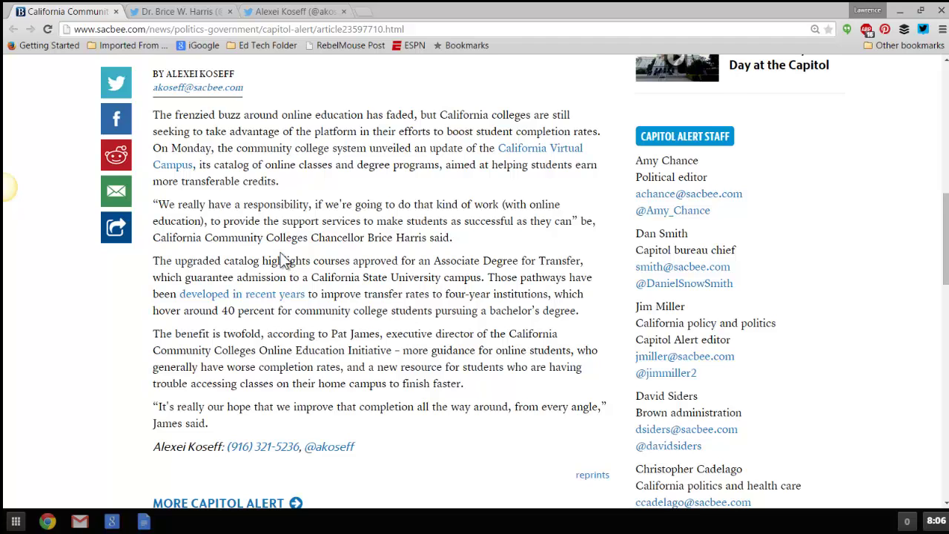
pyautogui.scroll(-1, 304, 255)
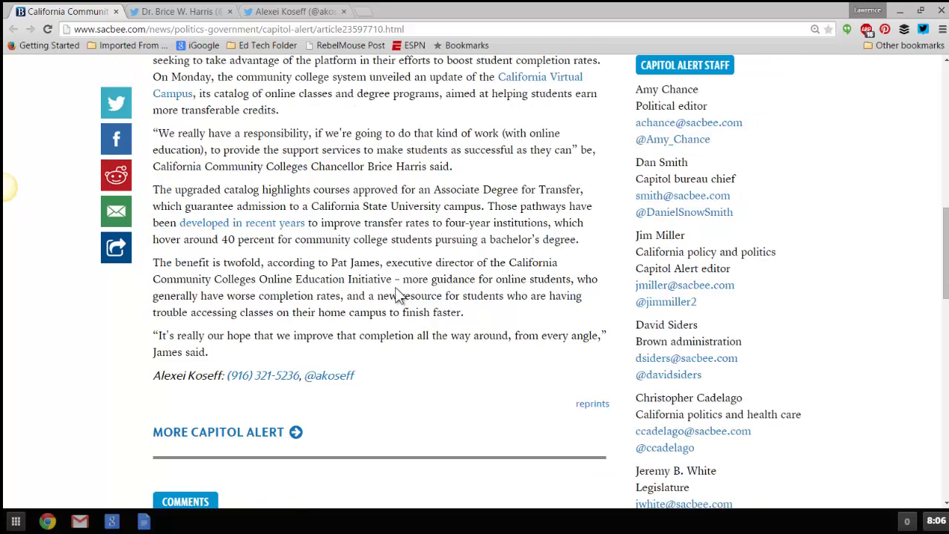
pyautogui.scroll(1, 423, 267)
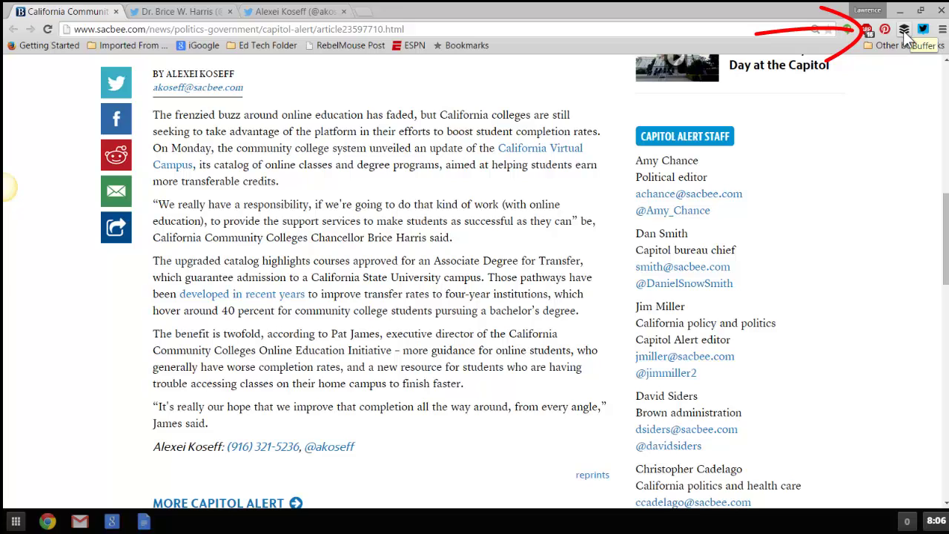
pyautogui.rightClick(245, 212)
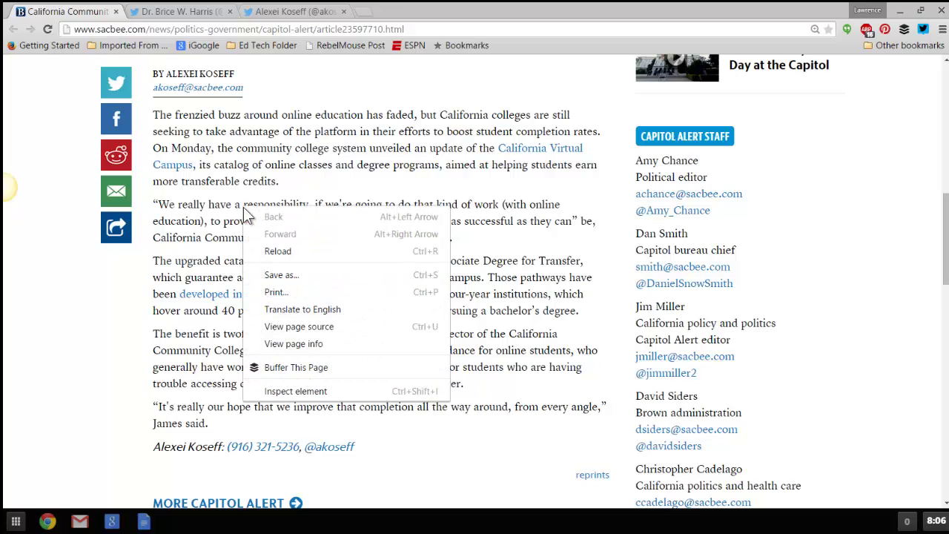
pyautogui.click(361, 369)
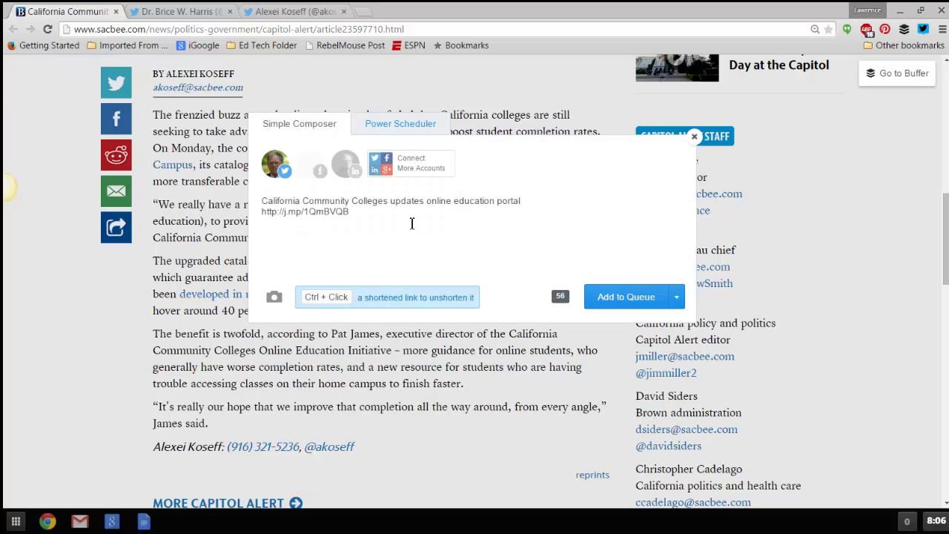
pyautogui.hotkey('ctrl', '+')
pyautogui.hotkey('ctrl', '+')
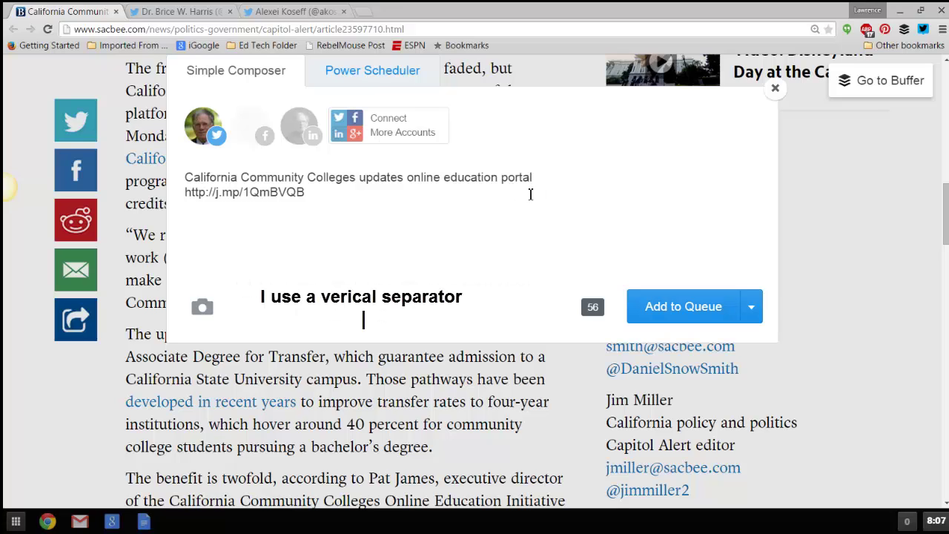
# Step: Insert a vertical separator "|" between the headline and the link, and shorten "California" to "CA" in the post
pyautogui.write('|')
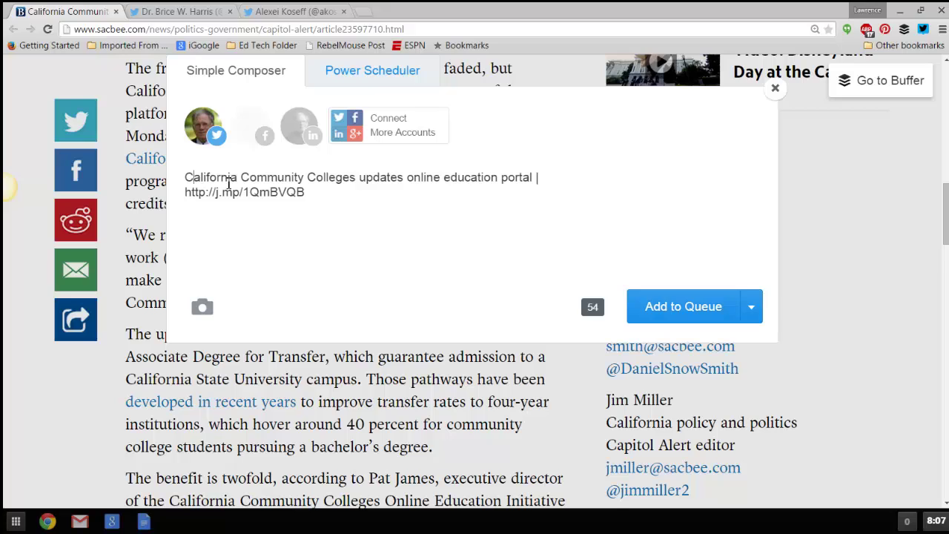
pyautogui.write('A')
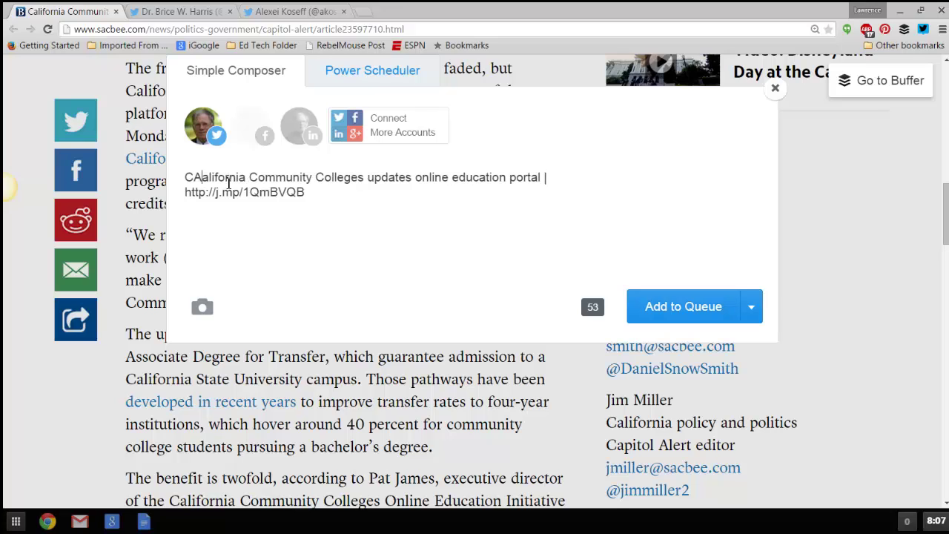
pyautogui.press('Delete')
pyautogui.press('Delete')
pyautogui.press('Delete')
pyautogui.press('Delete')
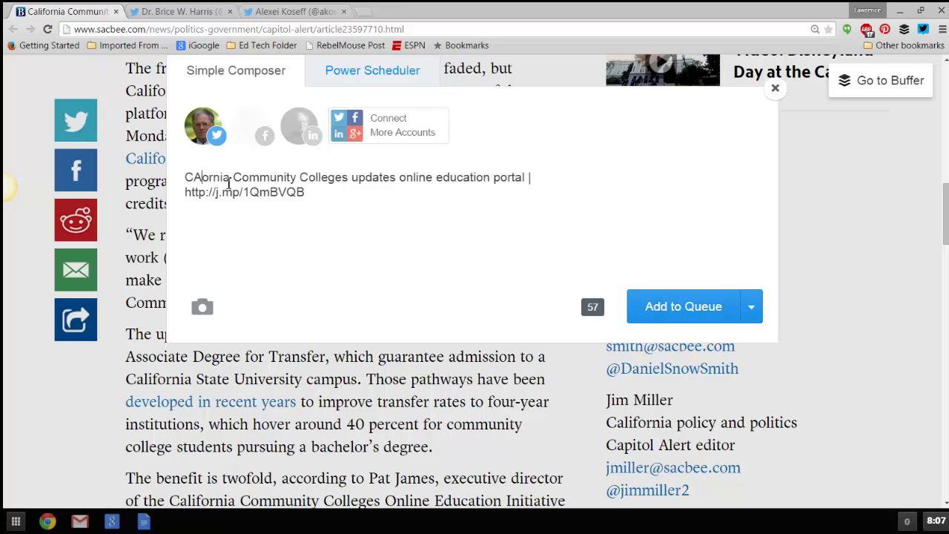
pyautogui.press('Delete')
pyautogui.press('Delete')
pyautogui.press('Delete')
pyautogui.press('Delete')
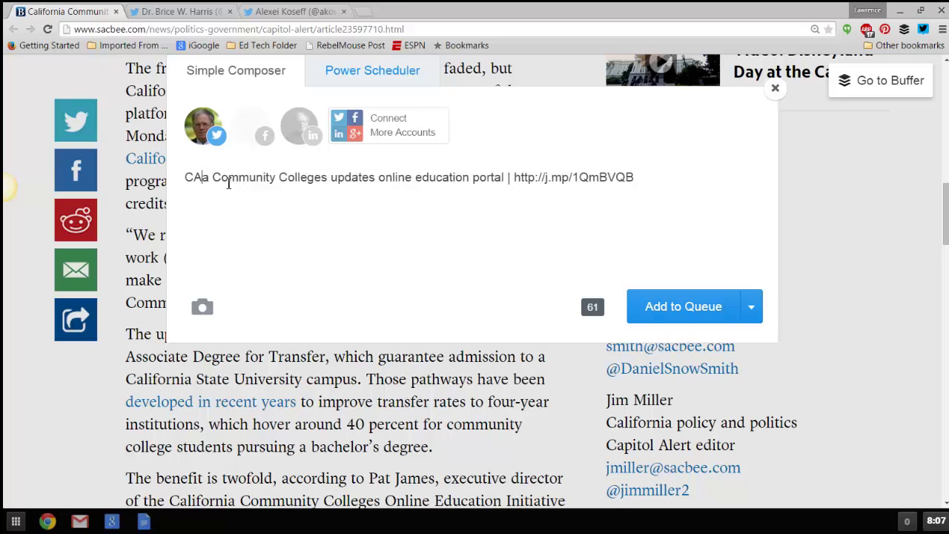
pyautogui.press('Delete')
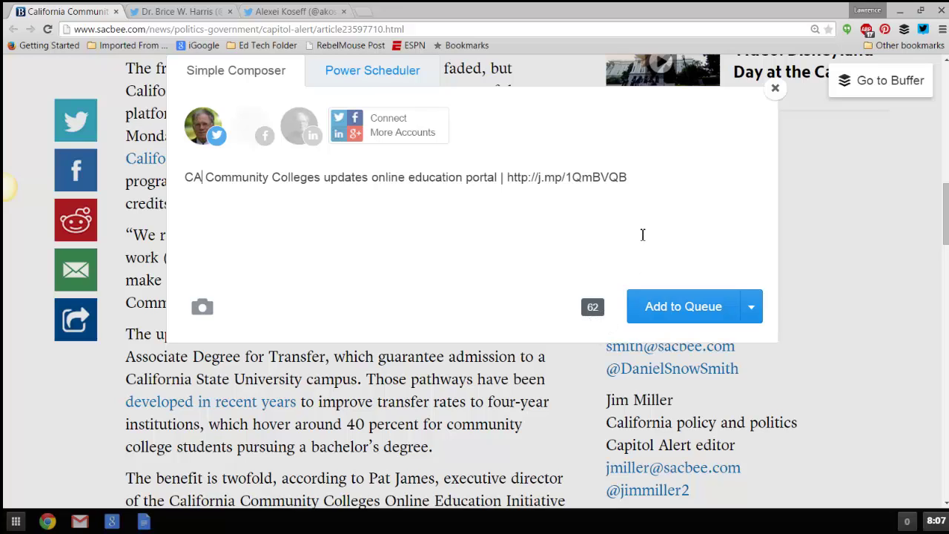
# Step: Add the hashtag #communitycollege after the shortened link in the post
pyautogui.click(634, 176)
pyautogui.write('#communityco')
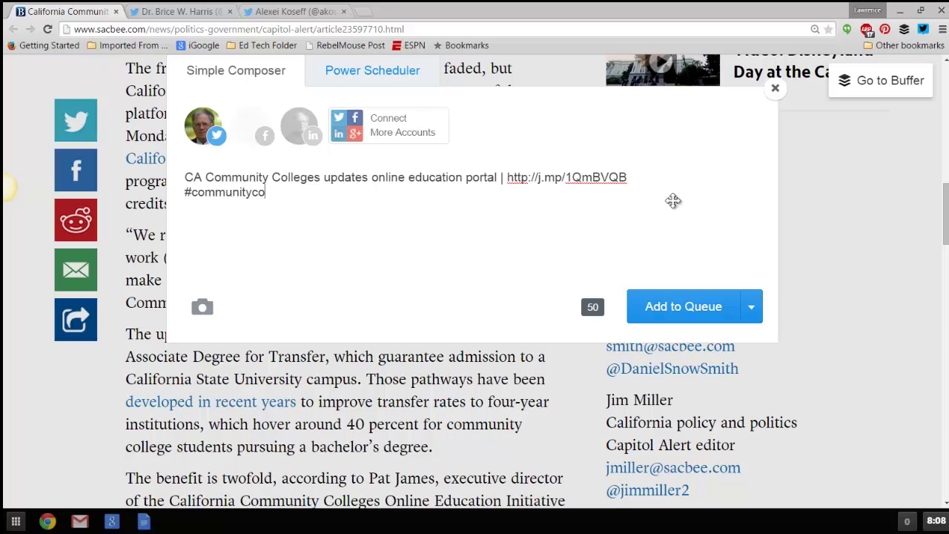
pyautogui.write('llege')
# Step: Turn "online education" in the headline into the single hashtag #onlineeducation
pyautogui.click(370, 178)
pyautogui.write('#')
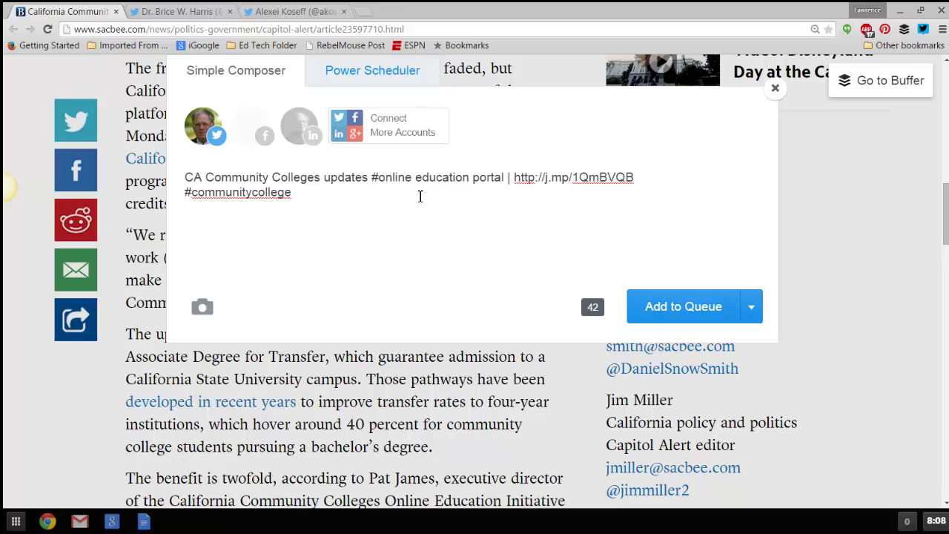
pyautogui.press('BackSpace')
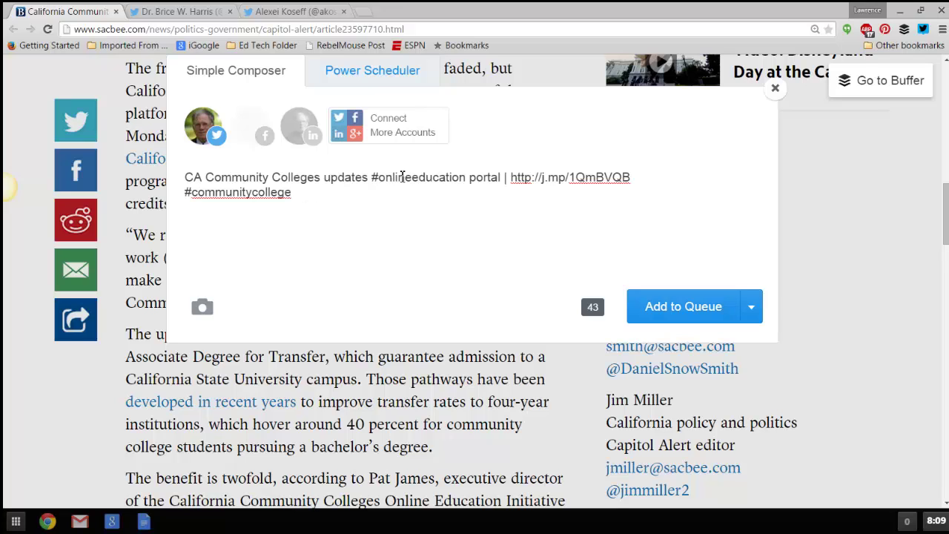
# Step: Add the hashtag #edtech after #communitycollege at the end of the post
pyautogui.click(294, 195)
pyautogui.write('#')
pyautogui.write('edte')
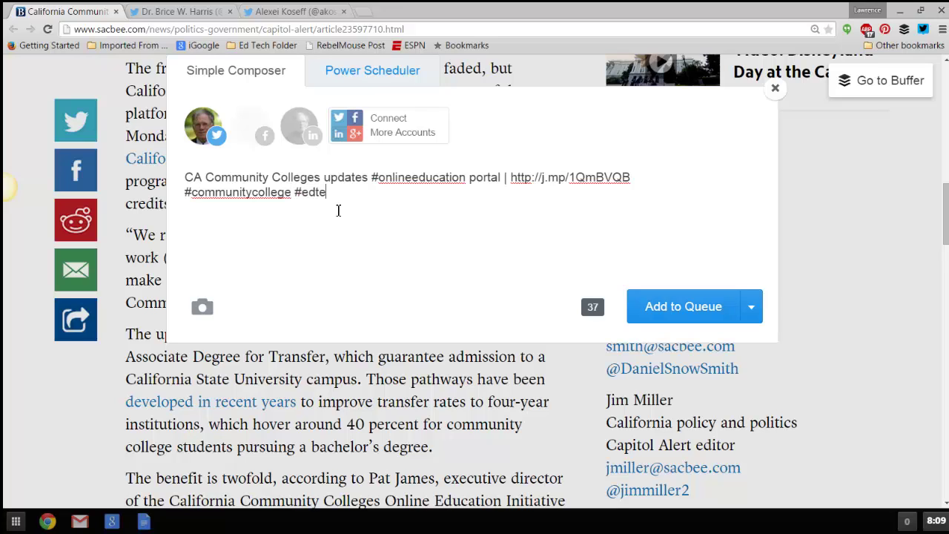
pyautogui.write('ch')
# Step: Copy the article author's handle from their Twitter profile and paste it after #edtech, with only one space between them
pyautogui.scroll(1, 109, 232)
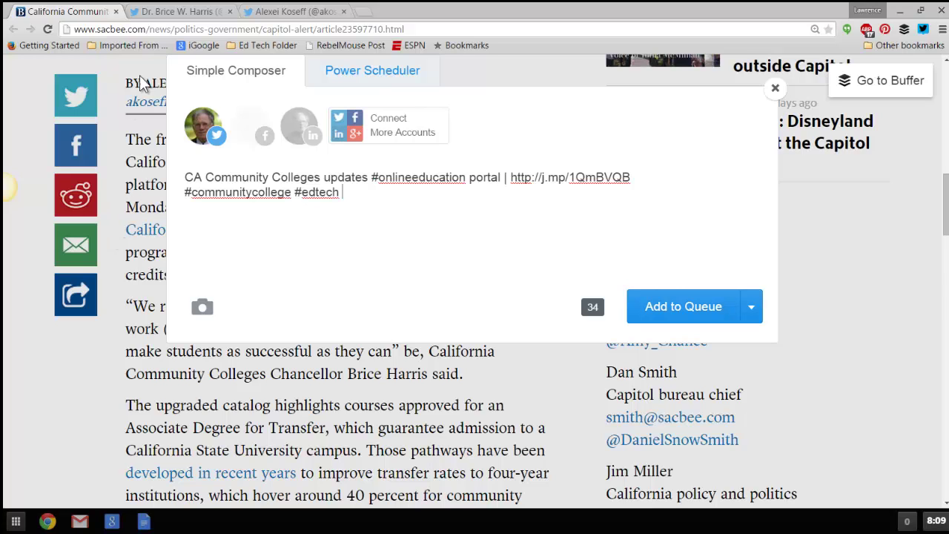
pyautogui.click(194, 17)
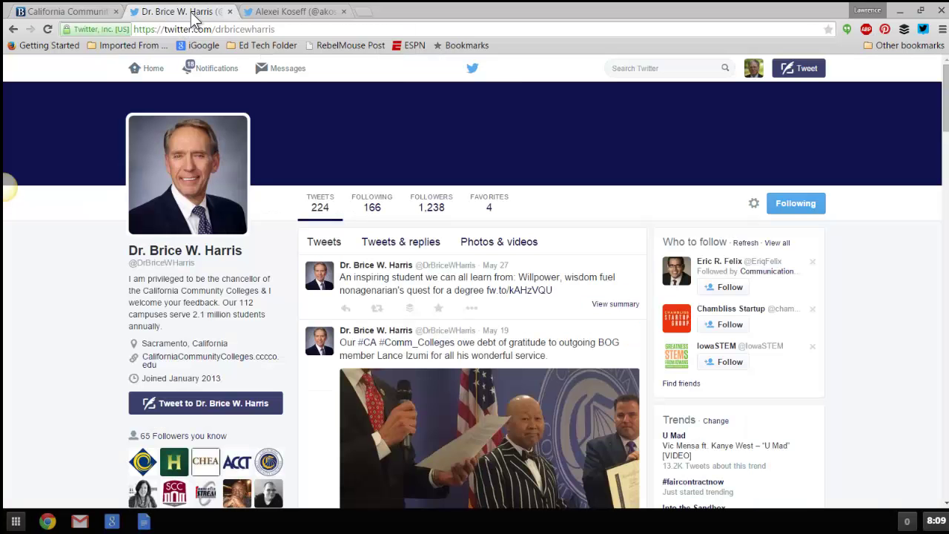
pyautogui.click(295, 11)
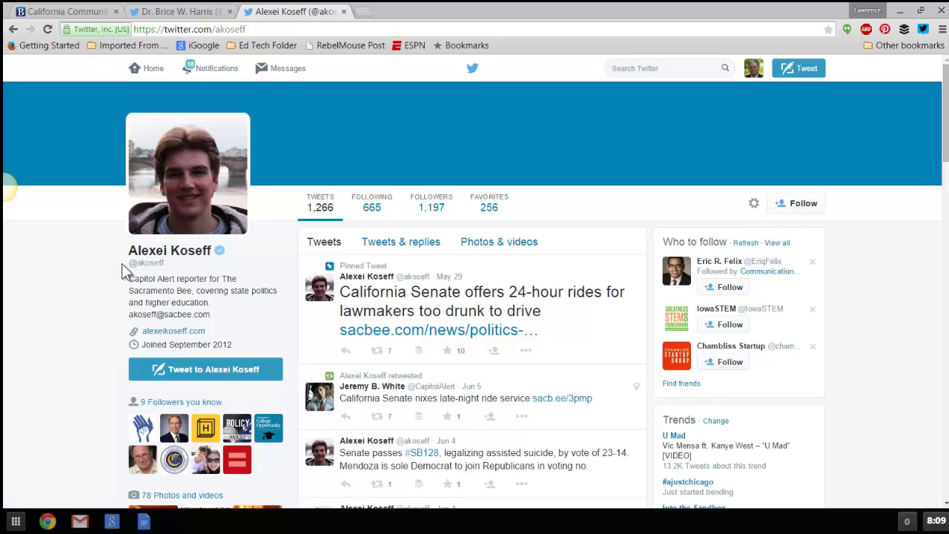
pyautogui.moveTo(125, 262); pyautogui.dragTo(168, 263)
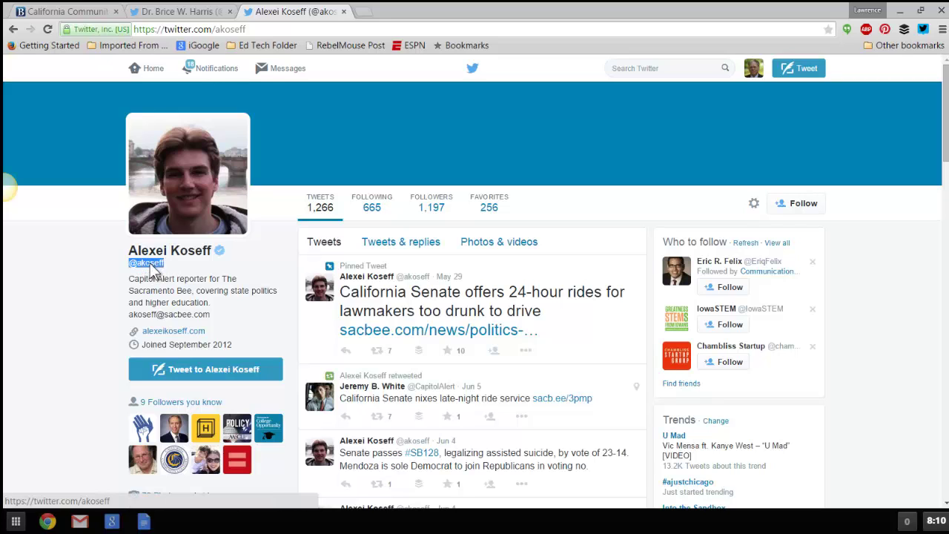
pyautogui.rightClick(150, 265)
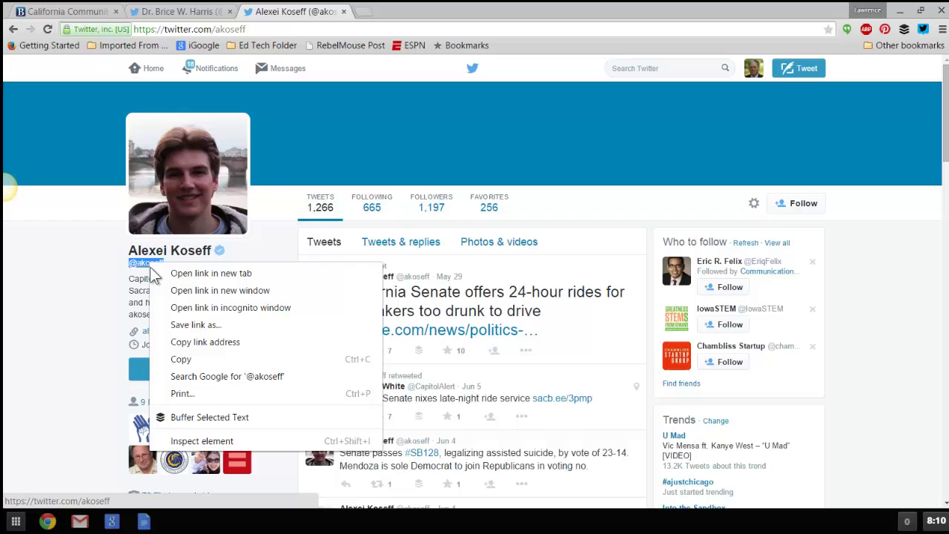
pyautogui.click(180, 359)
pyautogui.click(82, 14)
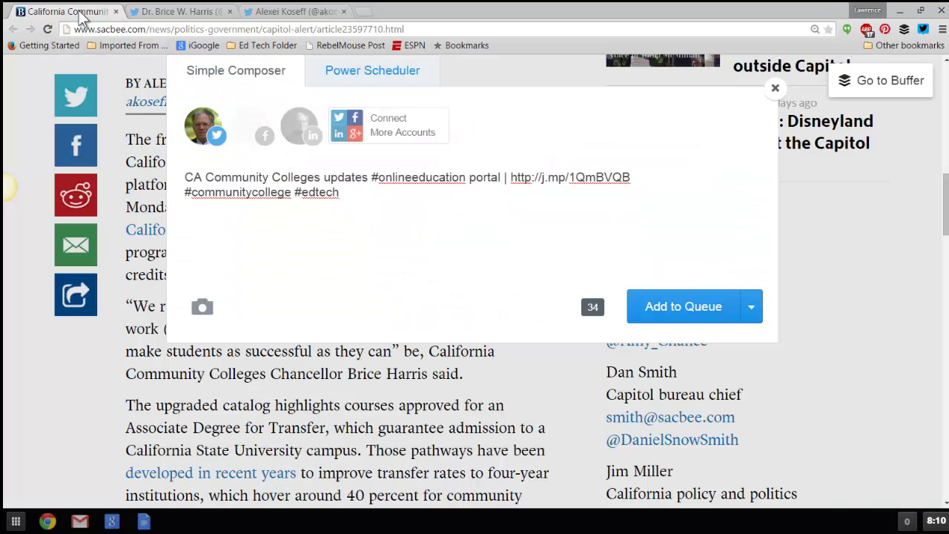
pyautogui.rightClick(347, 191)
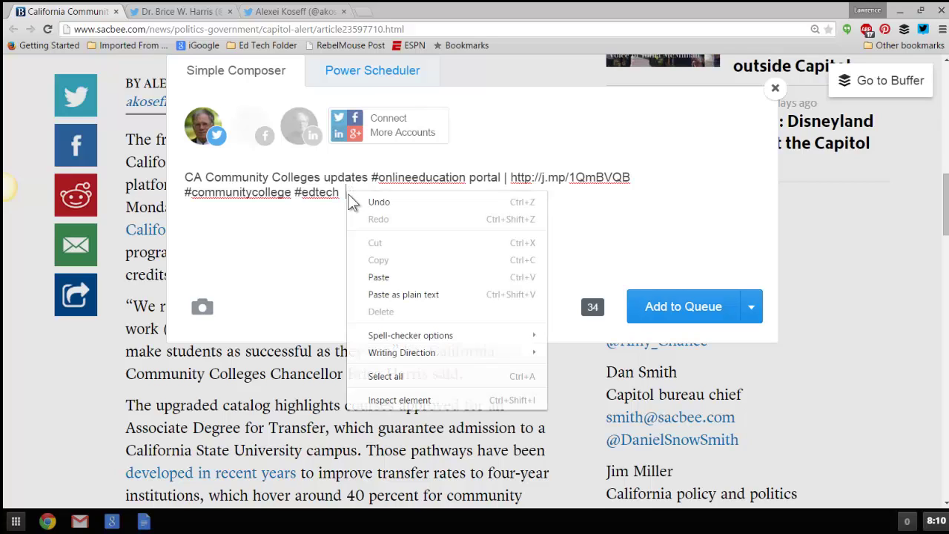
pyautogui.click(381, 276)
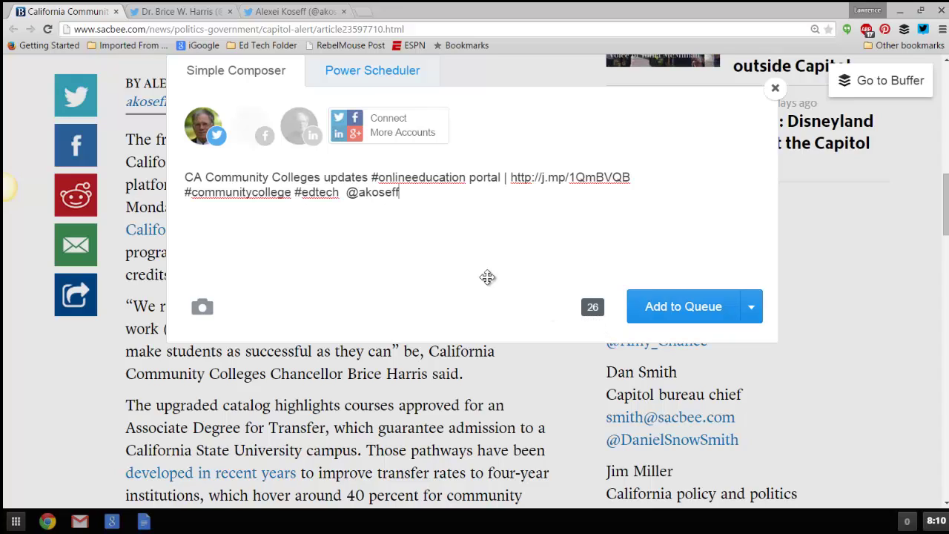
pyautogui.click(344, 193)
pyautogui.press('BackSpace')
# Step: Copy the chancellor's handle from his Twitter profile and paste it after the author's handle at the end of the post
pyautogui.click(211, 12)
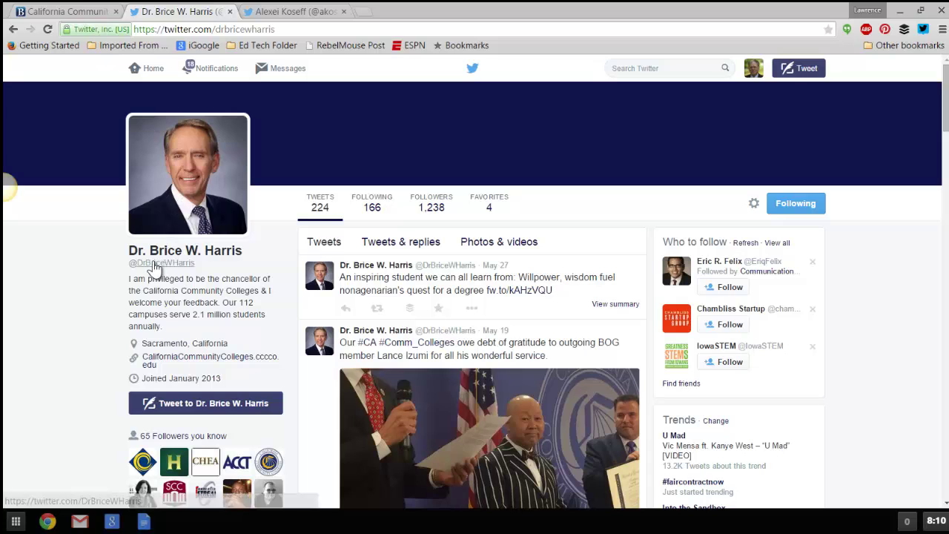
pyautogui.moveTo(128, 262); pyautogui.dragTo(202, 275)
pyautogui.rightClick(178, 263)
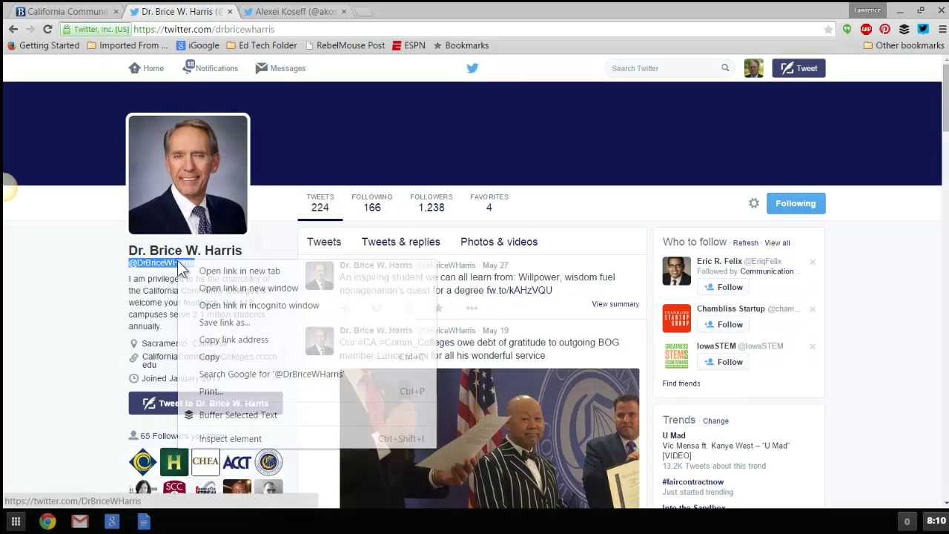
pyautogui.click(215, 356)
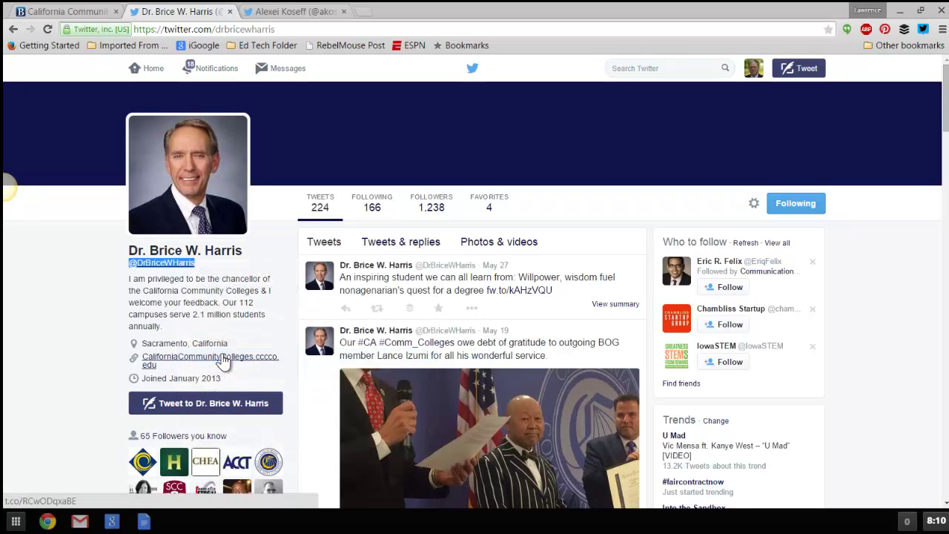
pyautogui.click(90, 13)
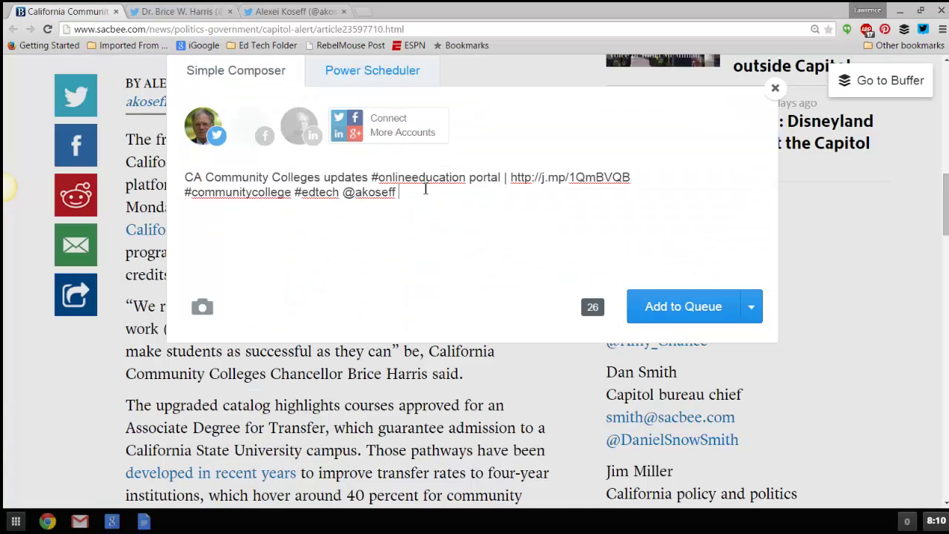
pyautogui.rightClick(401, 195)
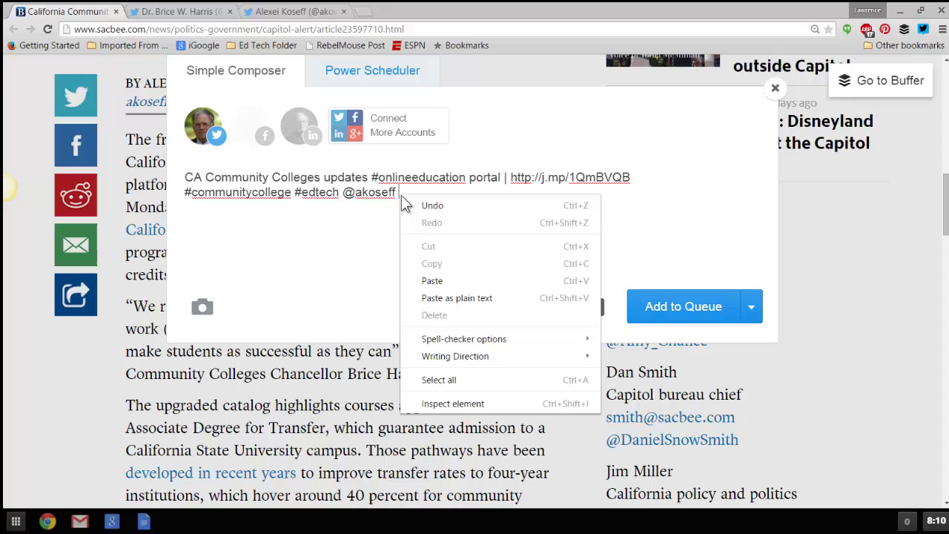
pyautogui.click(428, 276)
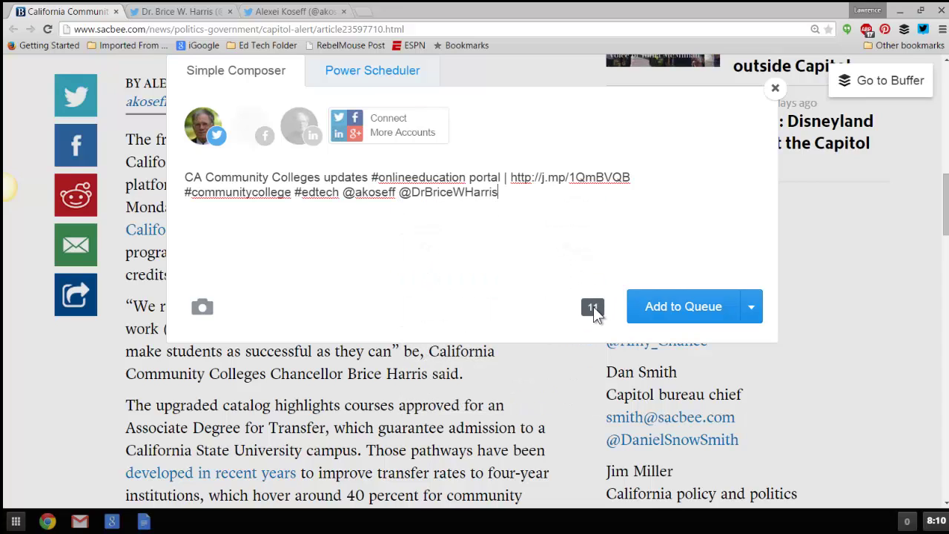
pyautogui.click(518, 205)
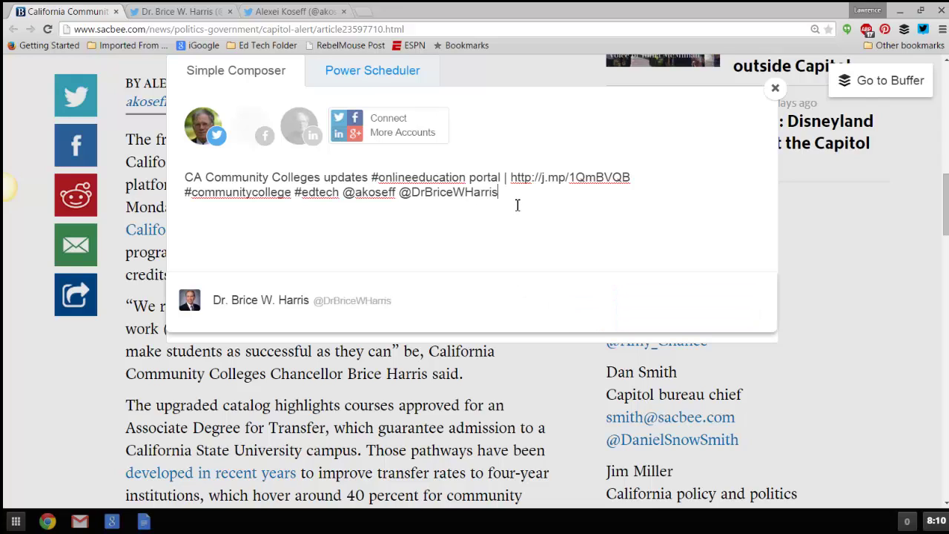
# Step: Copy the complete text of the finished tweet in the composer, including its link, hashtags and mentions
pyautogui.click(268, 178)
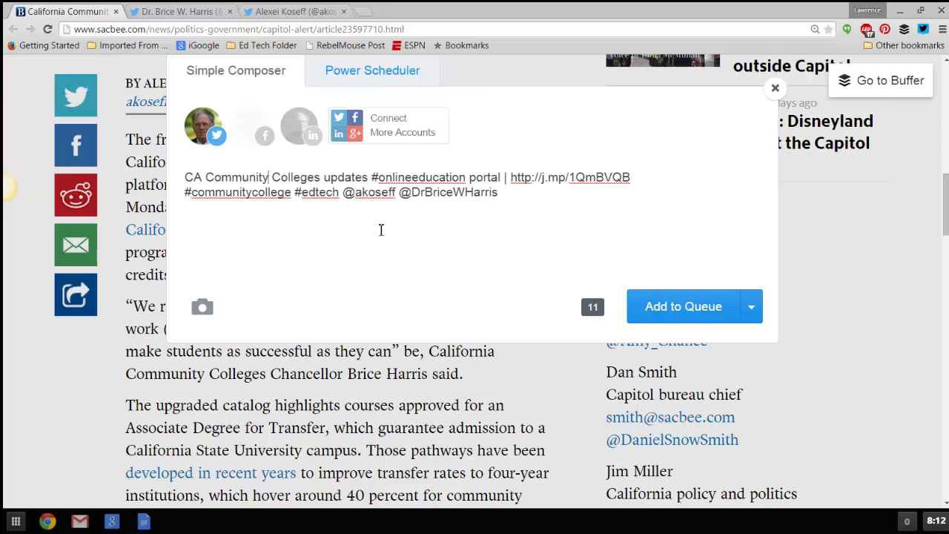
pyautogui.click(510, 198)
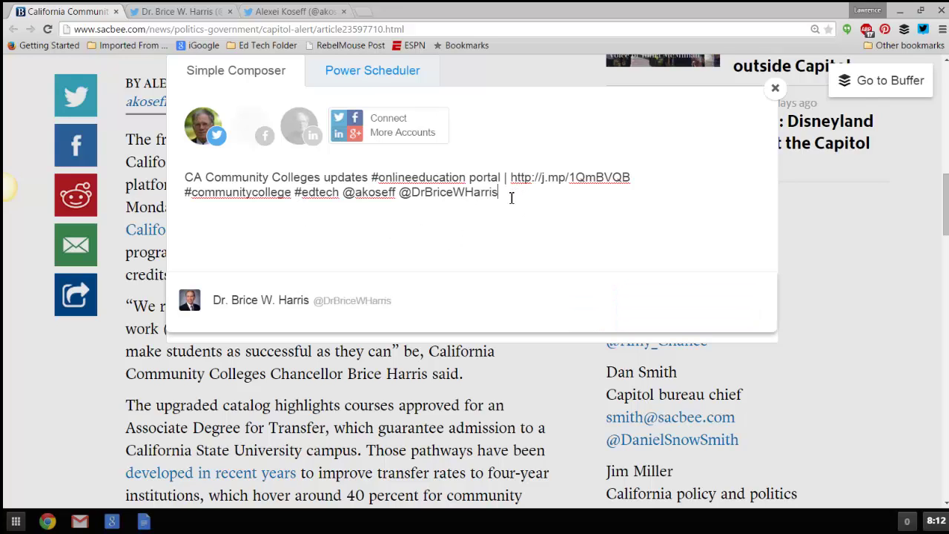
pyautogui.doubleClick(511, 198)
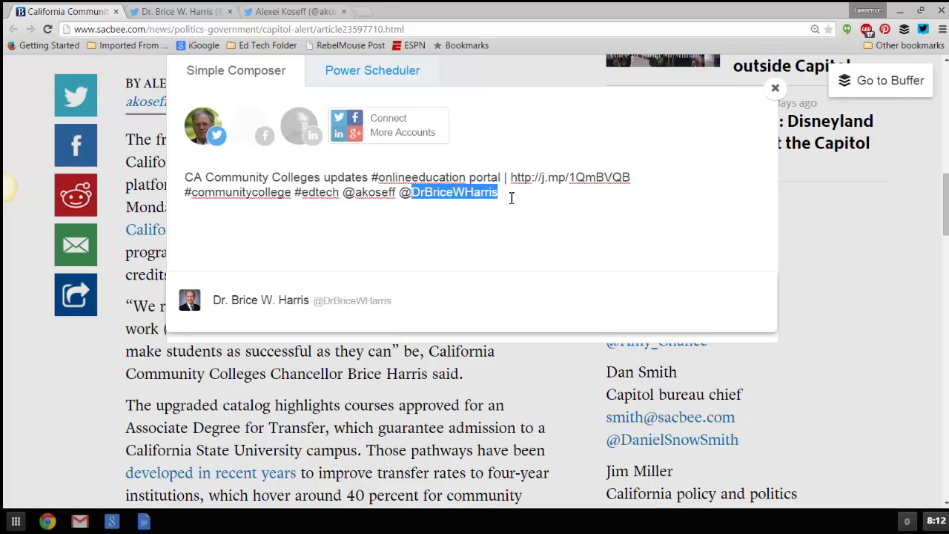
pyautogui.click(182, 177)
pyautogui.moveTo(182, 176); pyautogui.dragTo(546, 201)
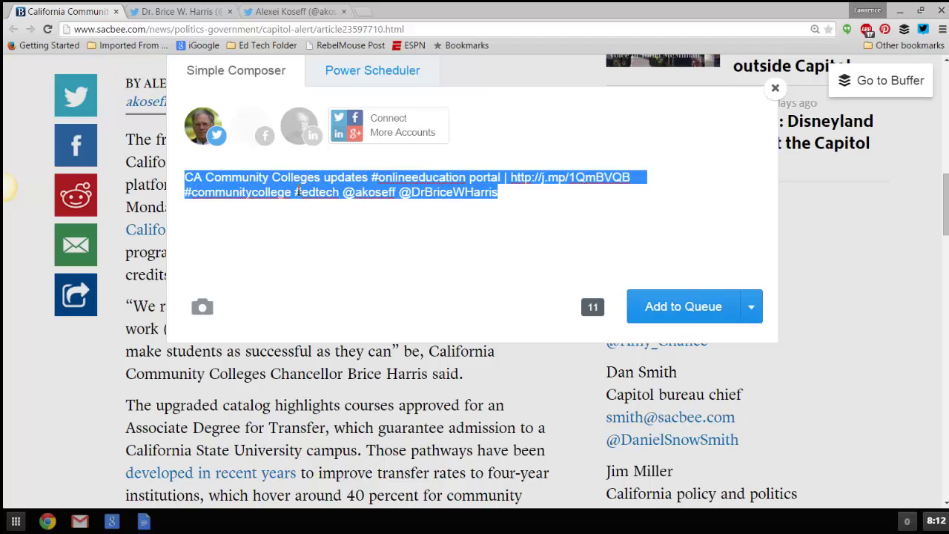
pyautogui.rightClick(272, 187)
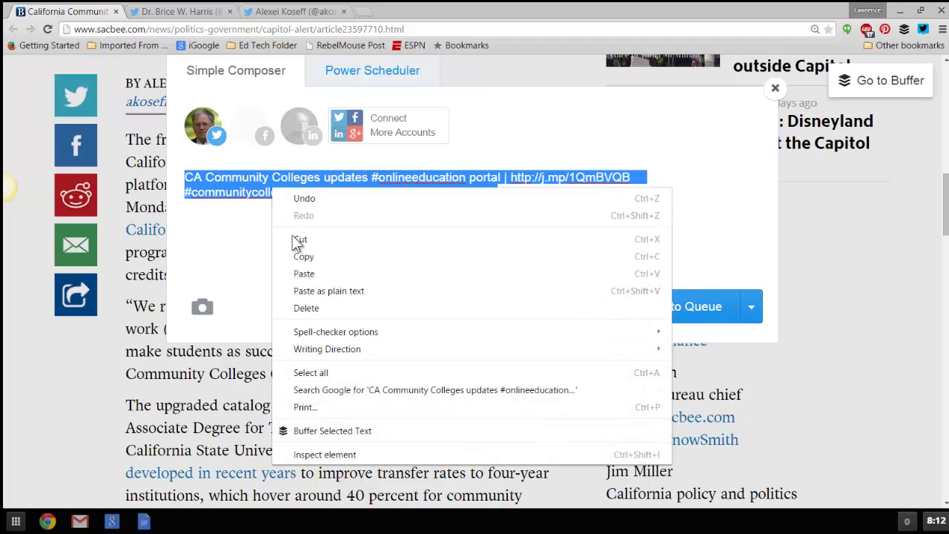
pyautogui.click(304, 257)
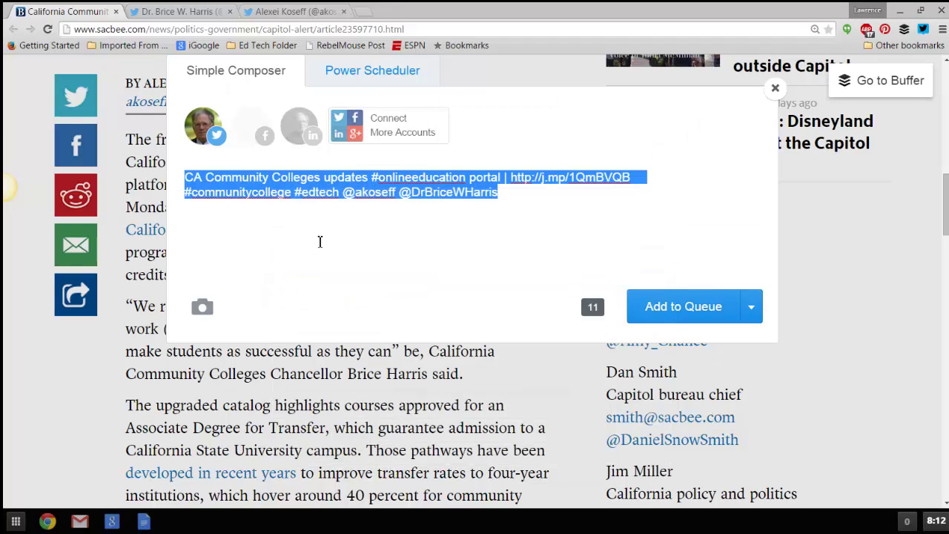
pyautogui.click(366, 229)
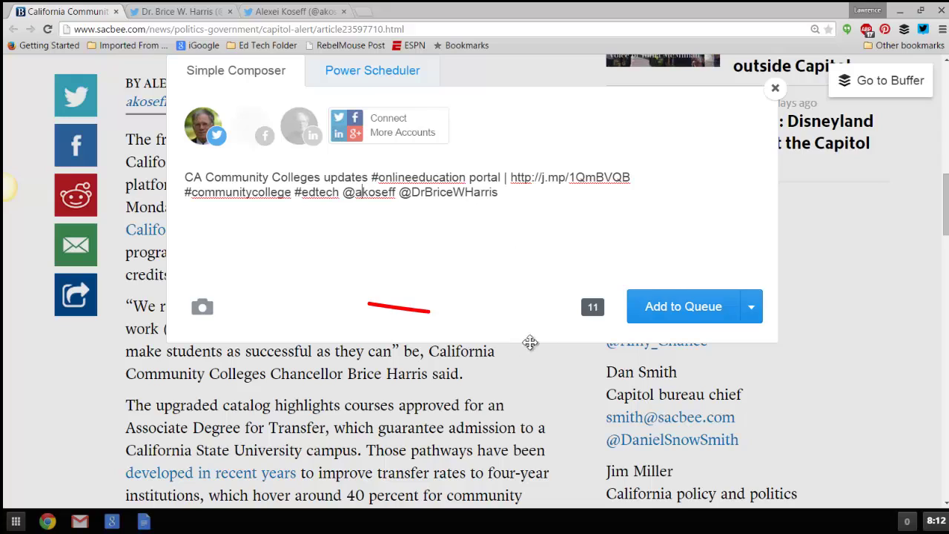
# Step: Add the finished tweet to the Twitter queue and go to the Buffer site to see it queued
pyautogui.click(687, 307)
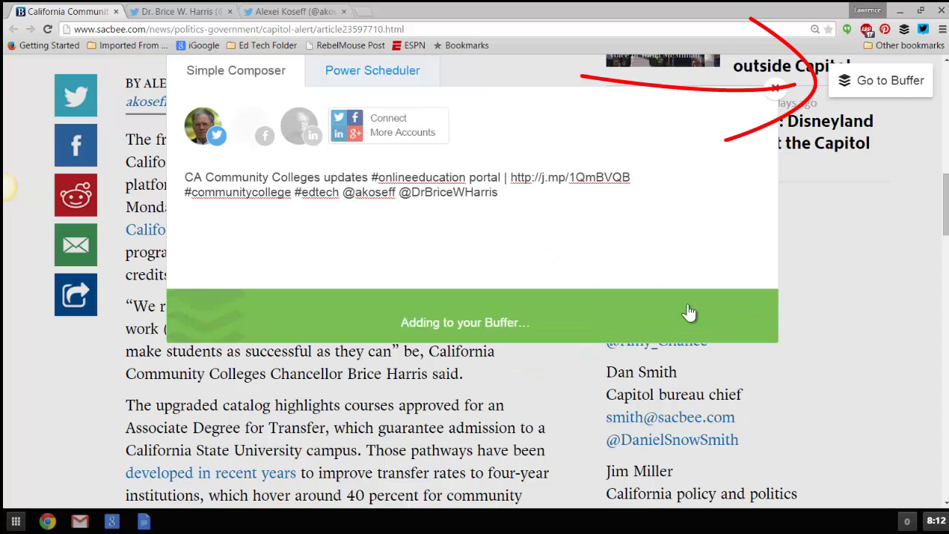
pyautogui.click(898, 77)
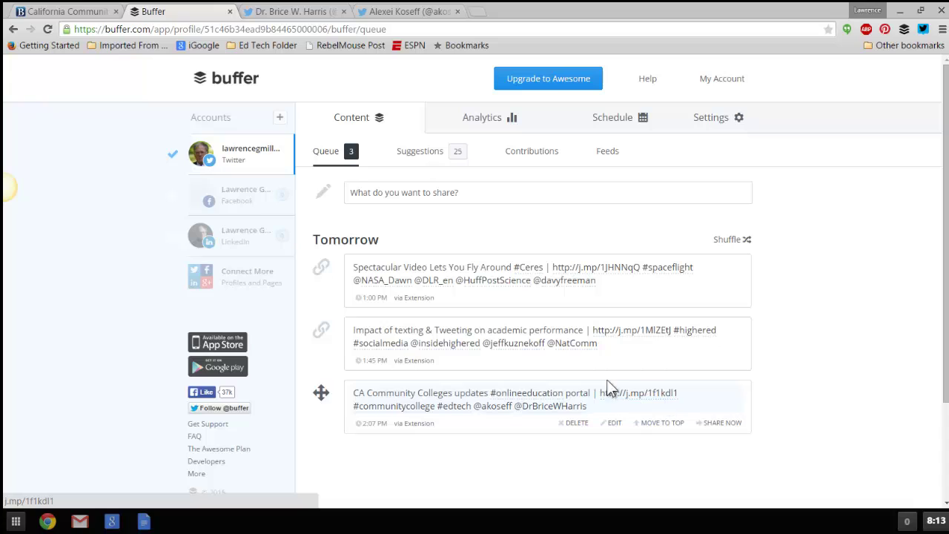
# Step: Review the Twitter account's posting schedule and the analytics of its recent posts, ending back at the content queue
pyautogui.click(621, 123)
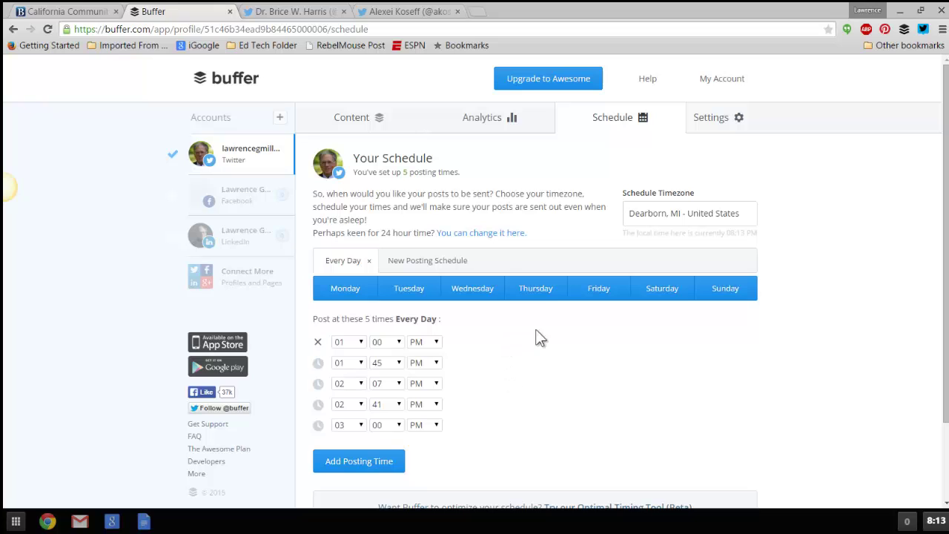
pyautogui.click(347, 120)
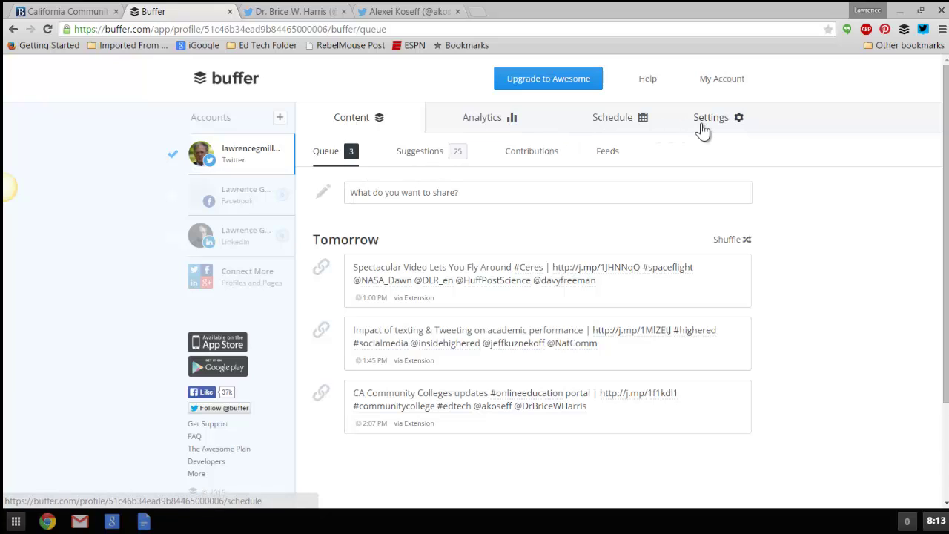
pyautogui.click(493, 121)
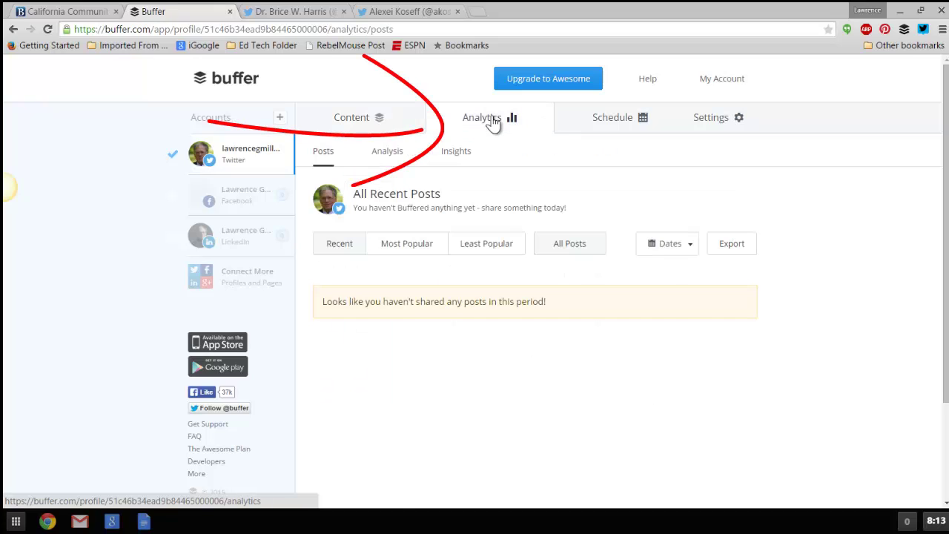
pyautogui.moveTo(487, 243)
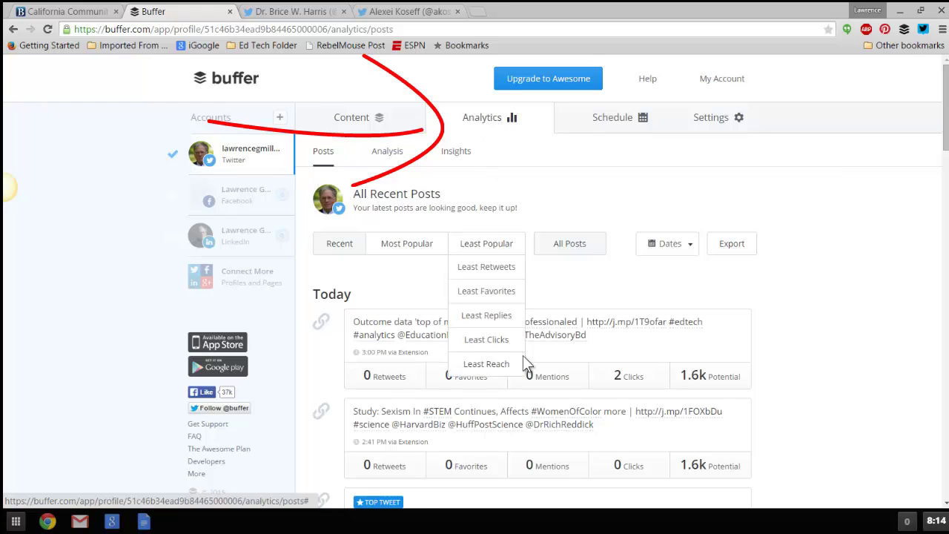
pyautogui.scroll(-5, 522, 355)
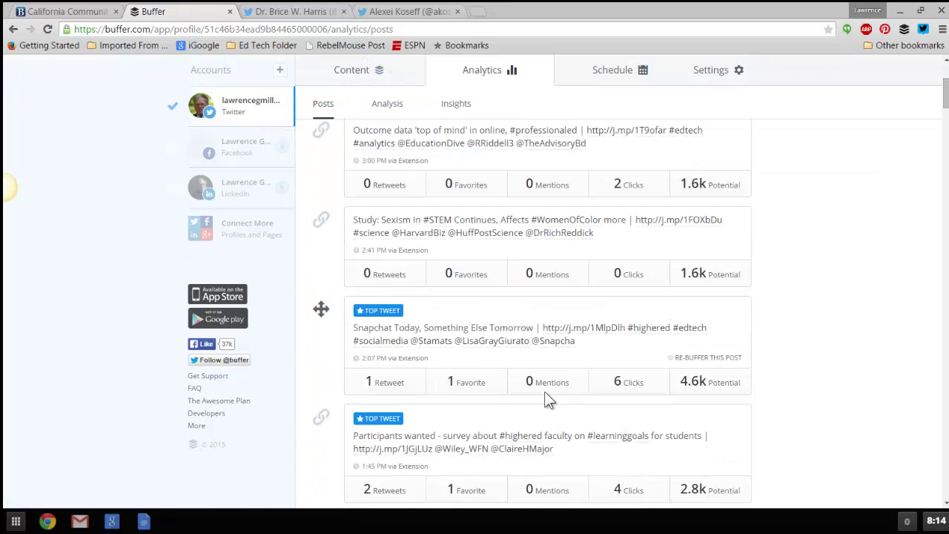
pyautogui.scroll(-1, 546, 399)
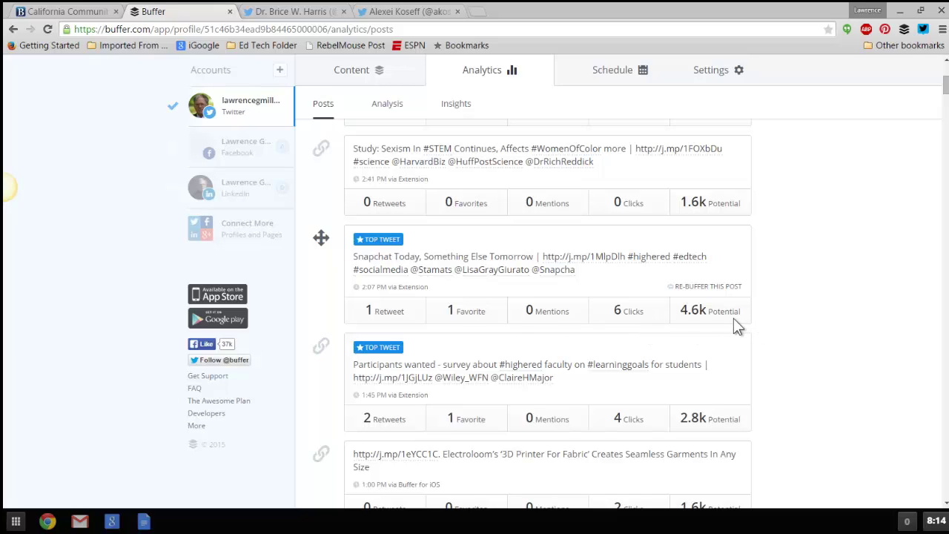
pyautogui.moveTo(730, 315)
pyautogui.scroll(-1, 588, 327)
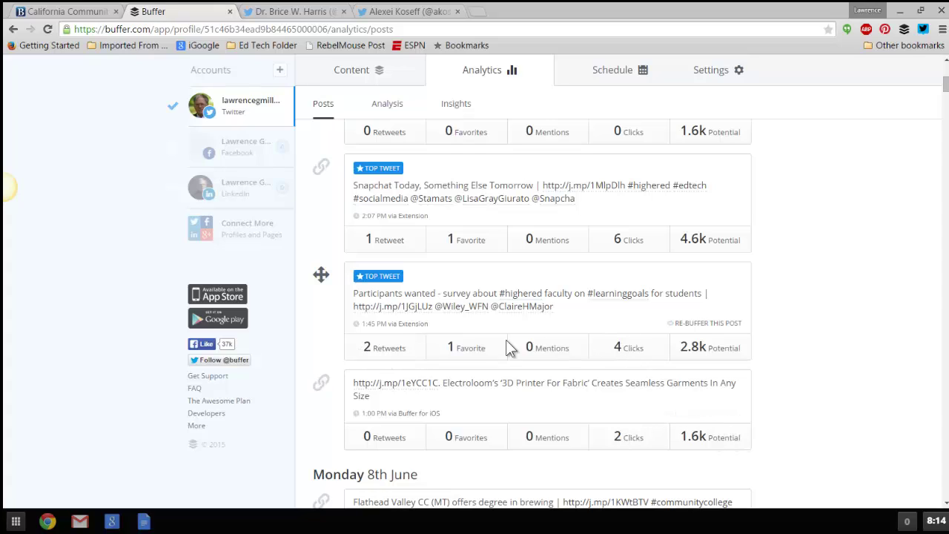
pyautogui.scroll(5, 560, 352)
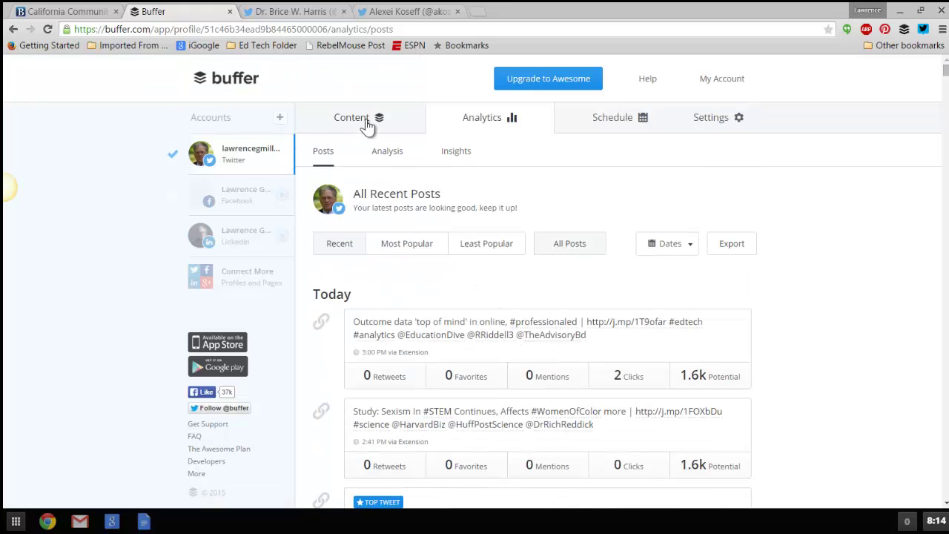
pyautogui.click(356, 120)
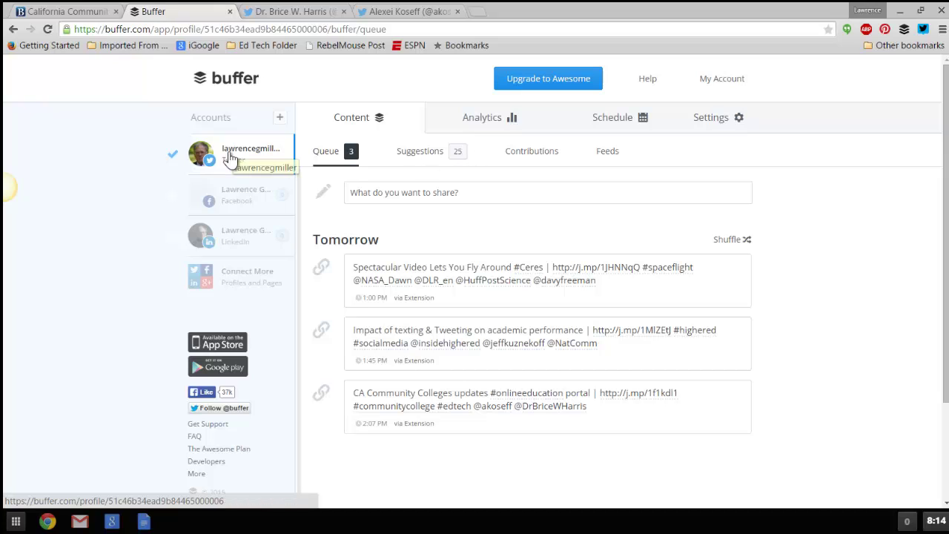
# Step: Paste the copied tweet text into a new post for the LinkedIn account and add it to that account's queue
pyautogui.click(228, 241)
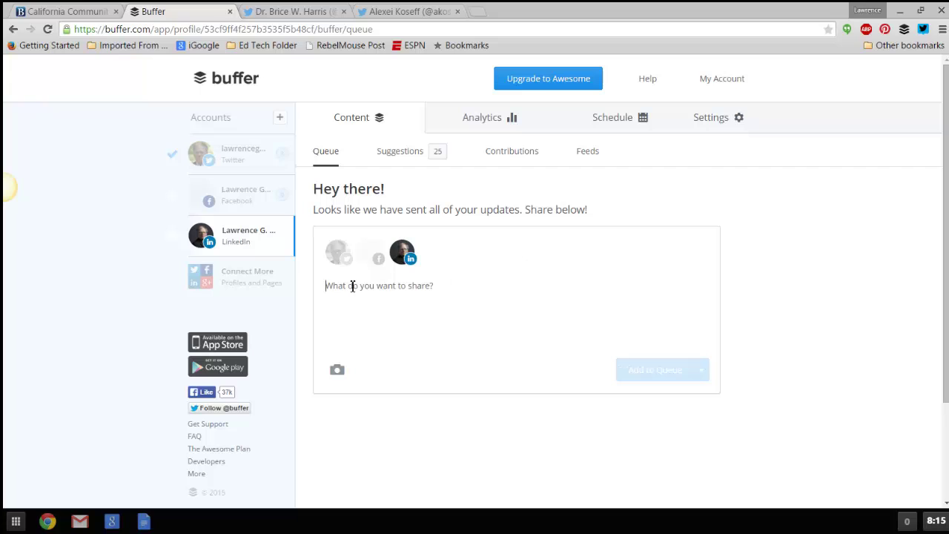
pyautogui.rightClick(328, 291)
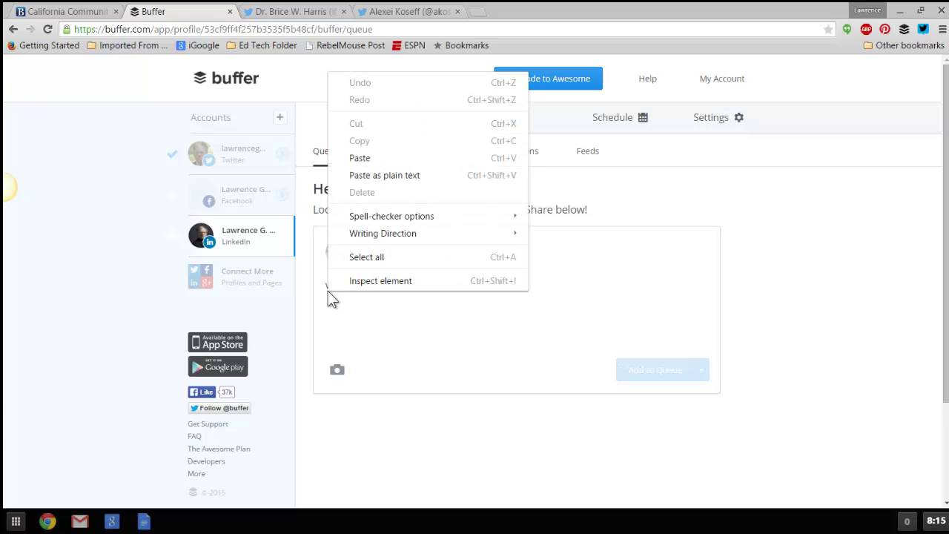
pyautogui.click(374, 160)
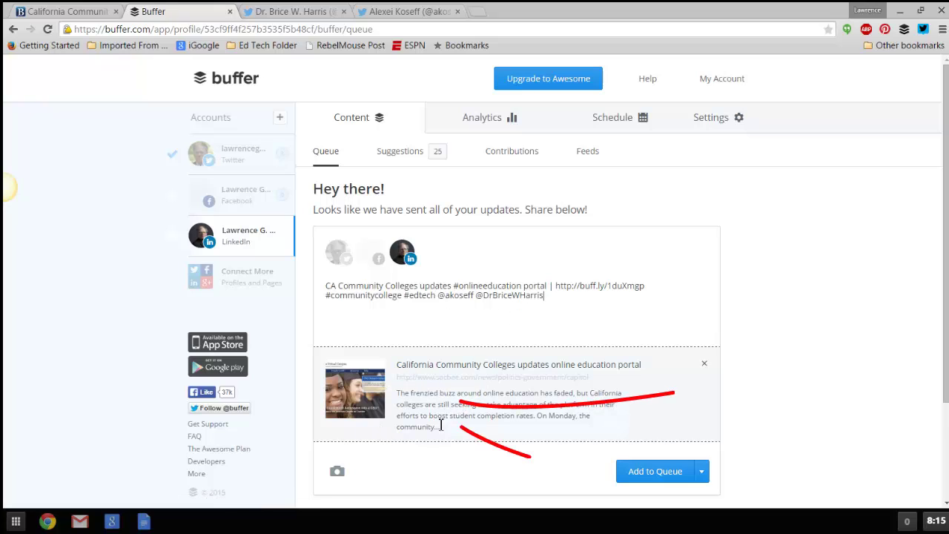
pyautogui.click(383, 388)
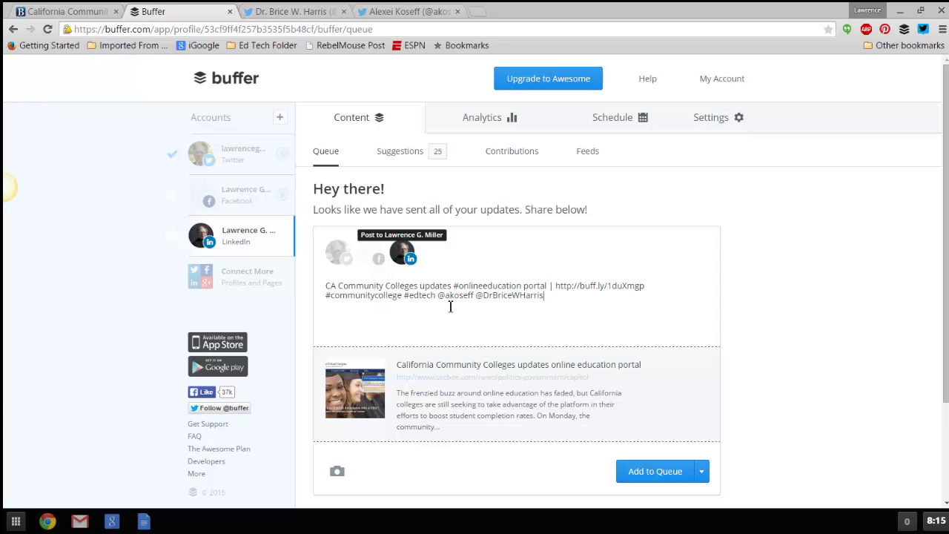
pyautogui.click(657, 472)
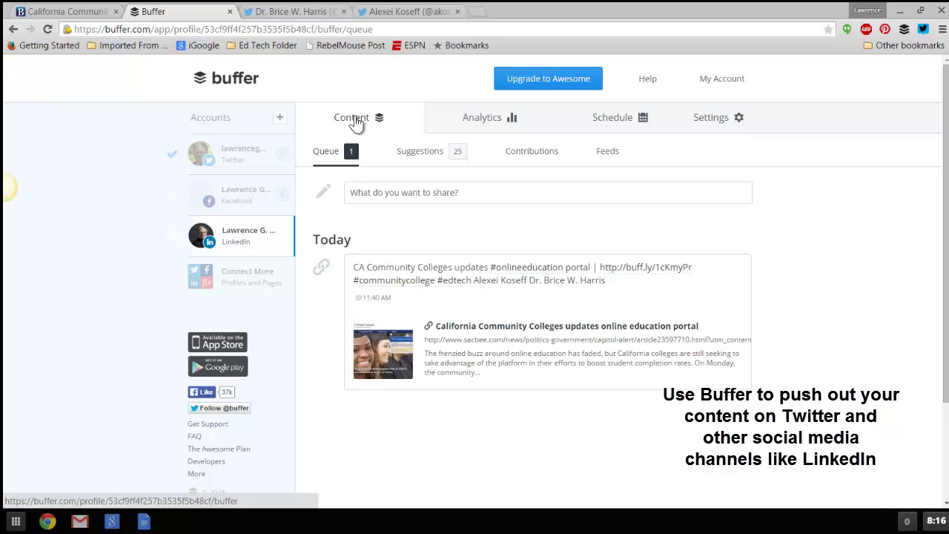
# Step: Check the queued posts of the Twitter and LinkedIn accounts, ending on the Twitter queue
pyautogui.click(212, 159)
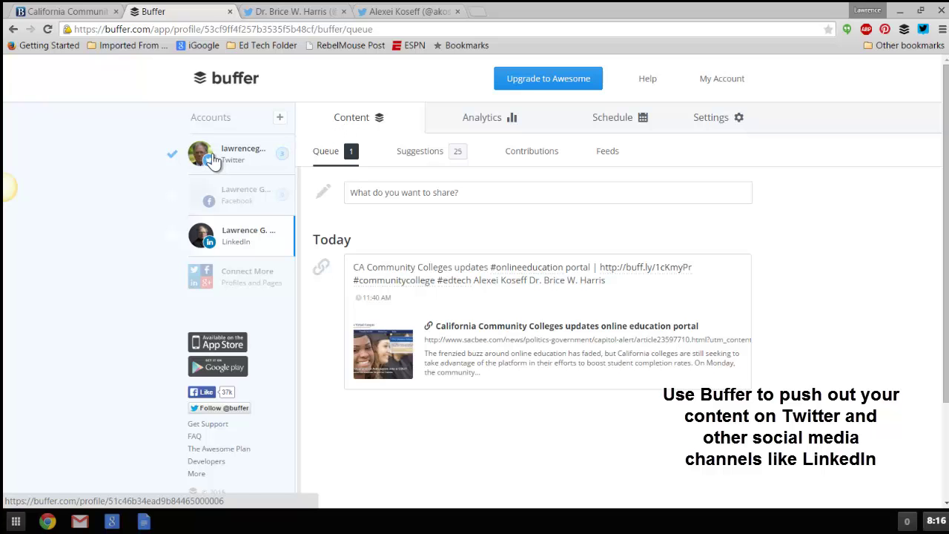
pyautogui.click(237, 243)
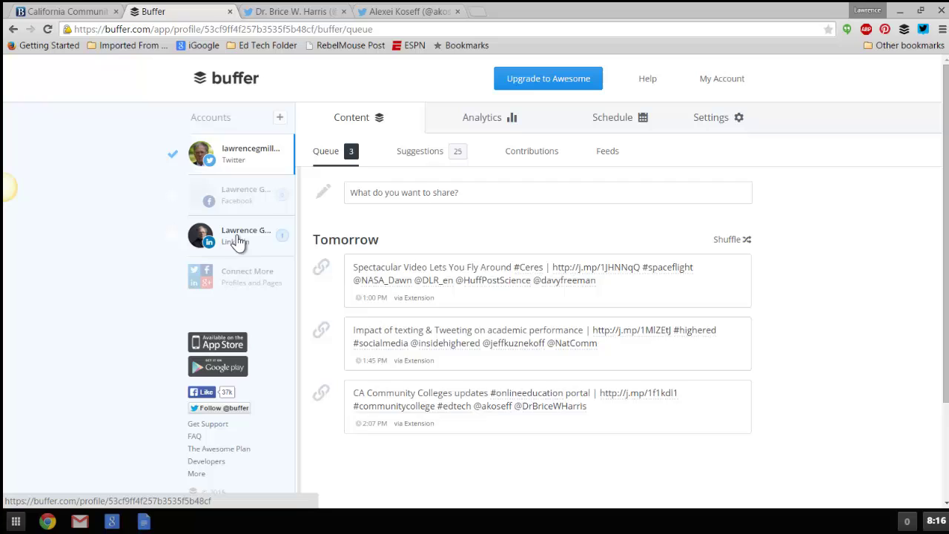
pyautogui.click(210, 159)
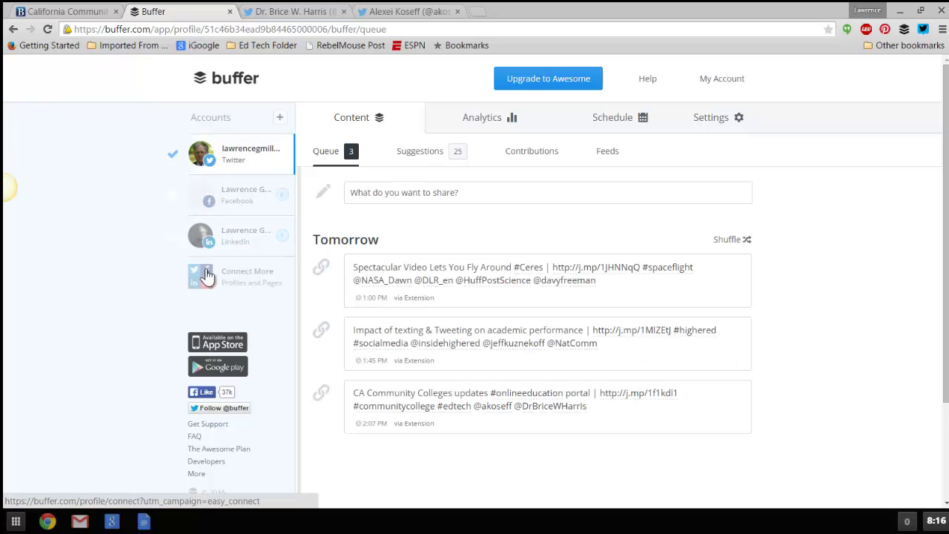